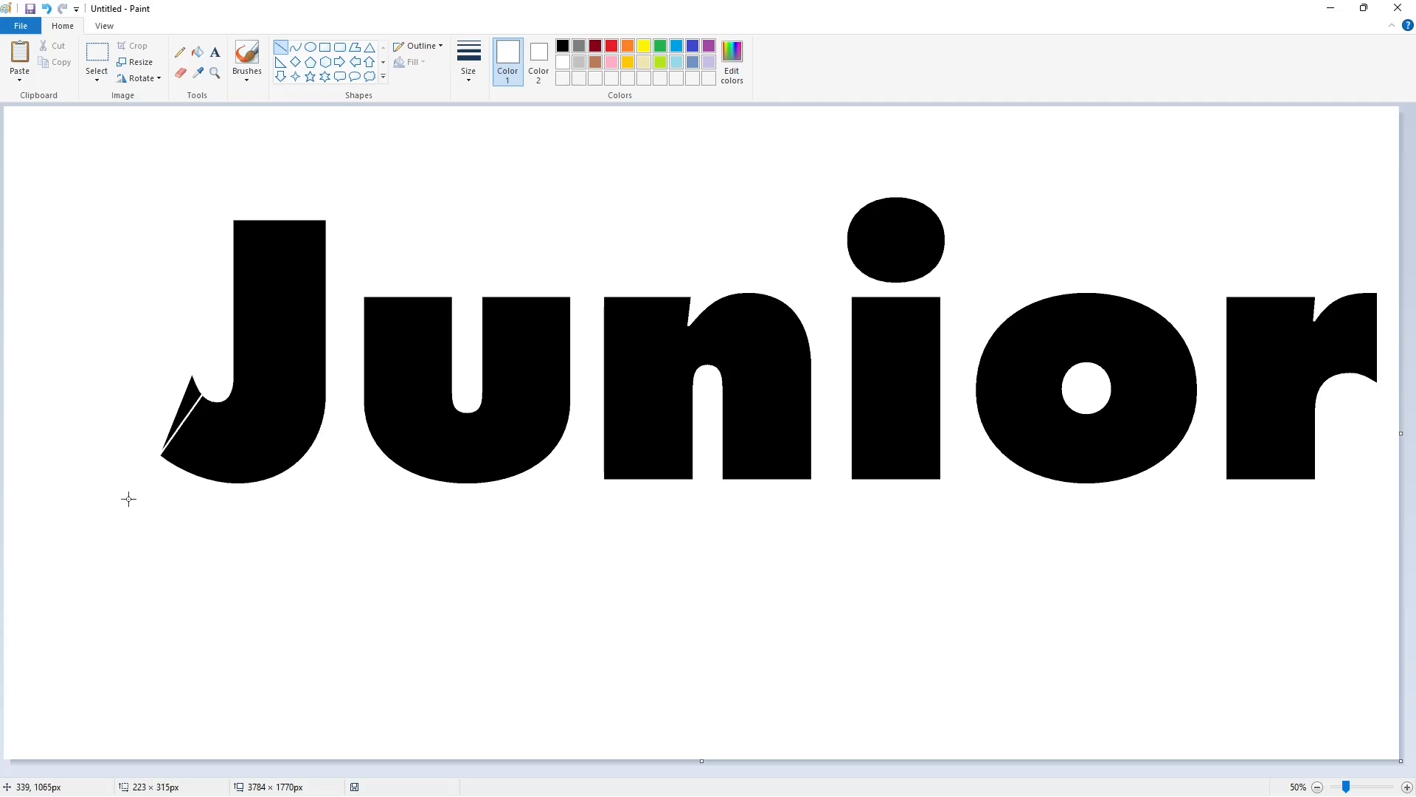
Fill the cut-off corner at the tip of the J's hook with white
{"action": "left_click", "coordinate": [198, 53]}
{"action": "left_click", "coordinate": [191, 391]}
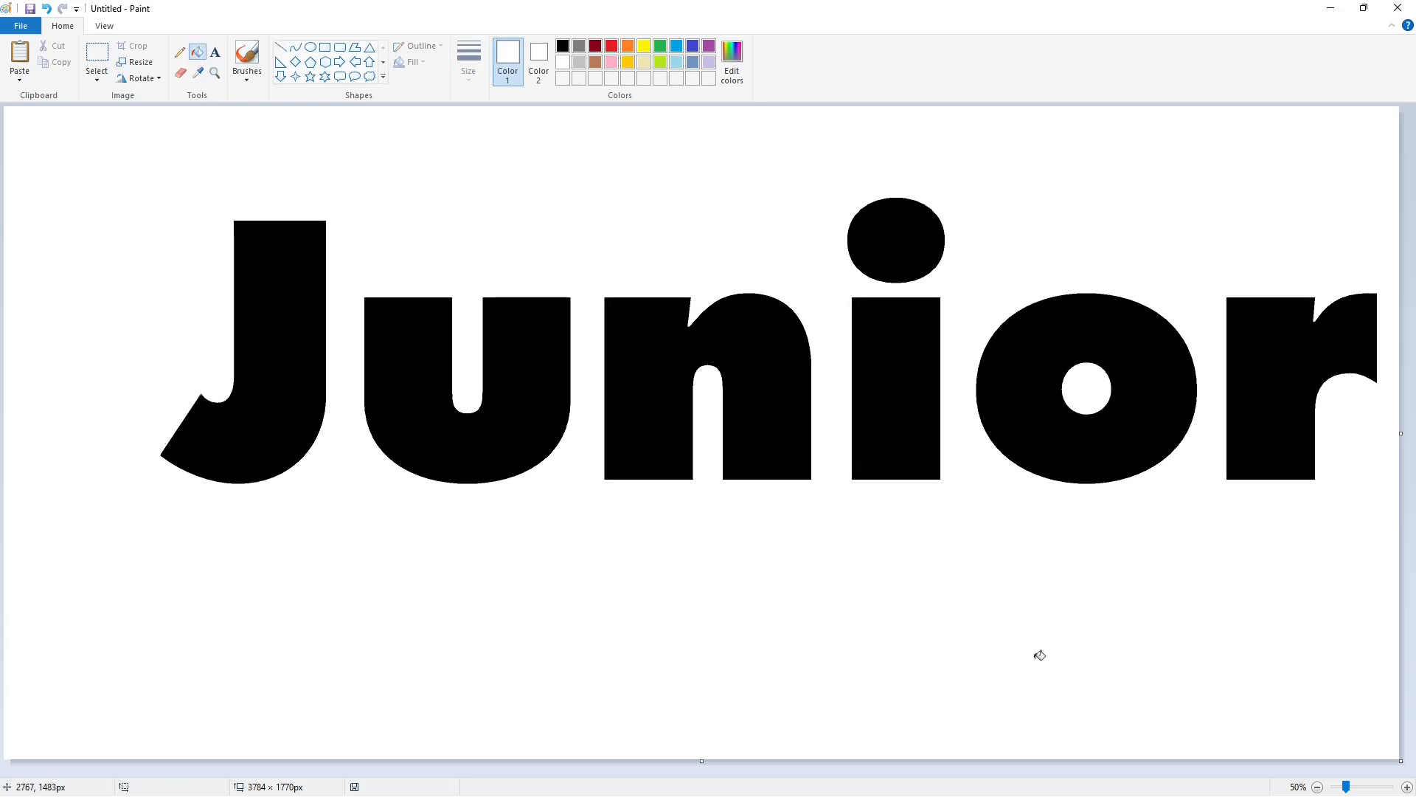
Copy a rectangular selection around the letter u, and recolour the original u purple
{"action": "left_click", "coordinate": [1408, 787]}
{"action": "left_click", "coordinate": [281, 47]}
{"action": "left_click_drag", "start_coordinate": [560, 771], "coordinate": [732, 771]}
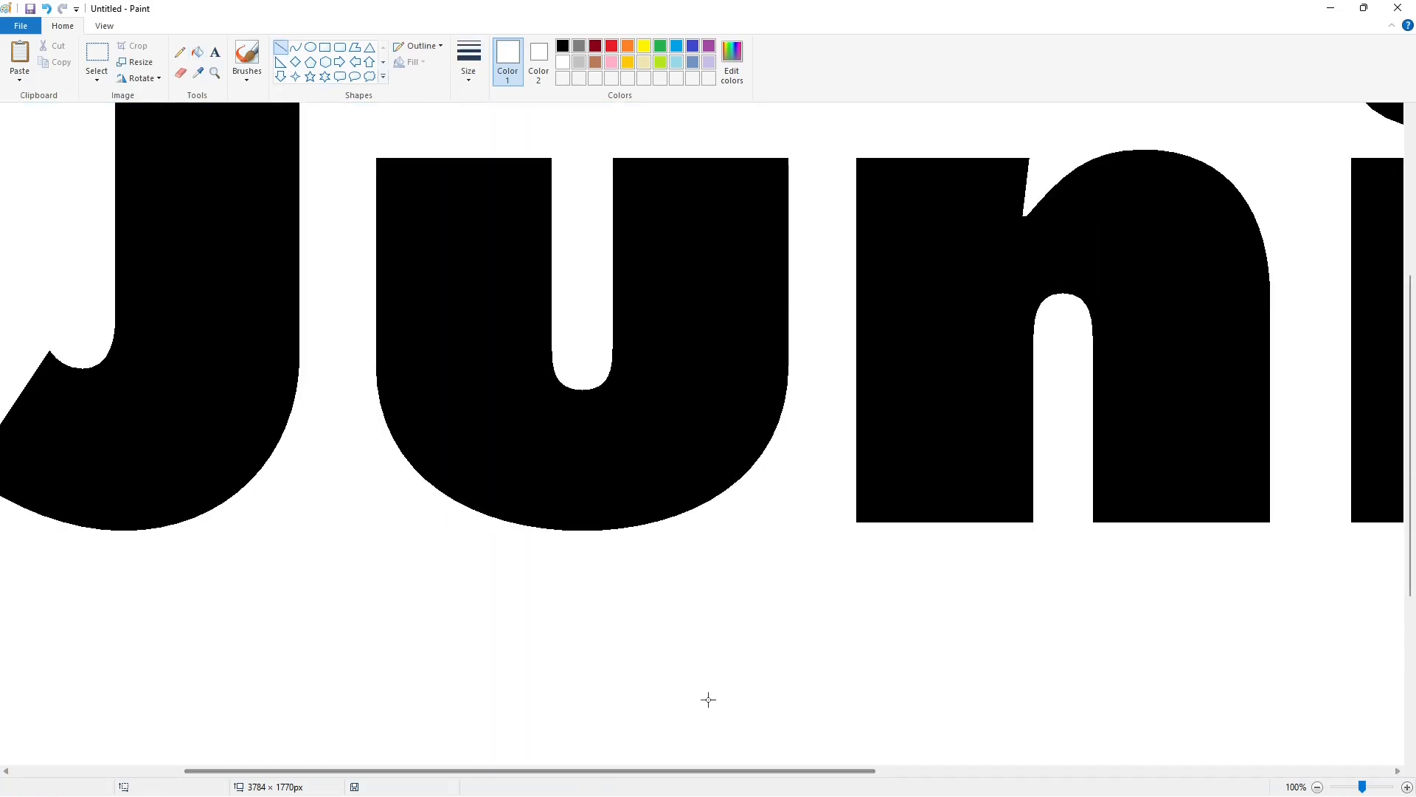
{"action": "scroll", "coordinate": [708, 699], "scroll_direction": "up", "scroll_amount": 2}
{"action": "left_click", "coordinate": [97, 52]}
{"action": "left_click_drag", "start_coordinate": [332, 226], "coordinate": [826, 775]}
{"action": "left_click", "coordinate": [966, 615]}
{"action": "left_click", "coordinate": [198, 53]}
{"action": "left_click", "coordinate": [708, 46]}
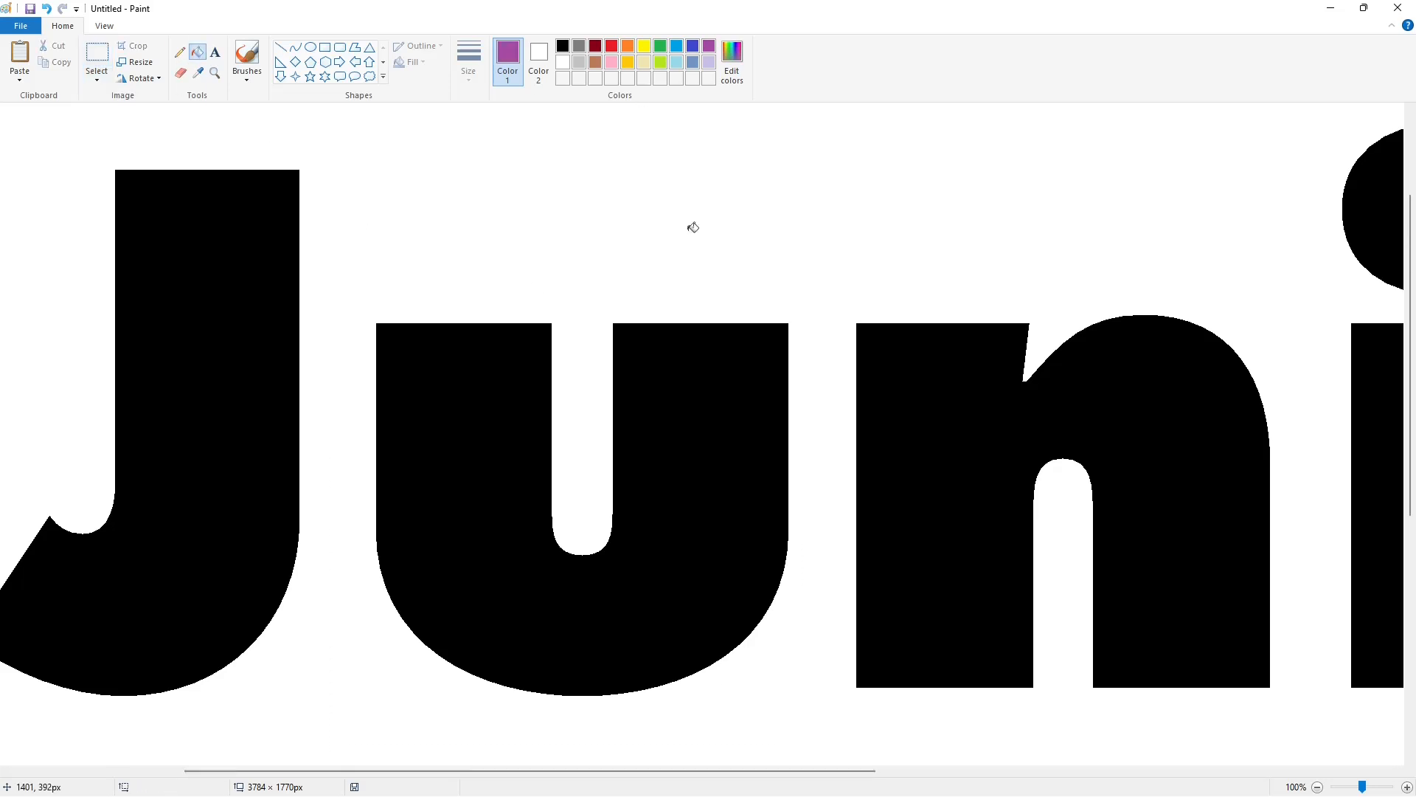
{"action": "left_click", "coordinate": [692, 369]}
Paste the copied u with transparent selection enabled and place it level with the original, a narrow gap from the J
{"action": "left_click", "coordinate": [20, 53]}
{"action": "left_click", "coordinate": [97, 77]}
{"action": "left_click", "coordinate": [146, 212]}
{"action": "left_click_drag", "start_coordinate": [189, 327], "coordinate": [491, 444]}
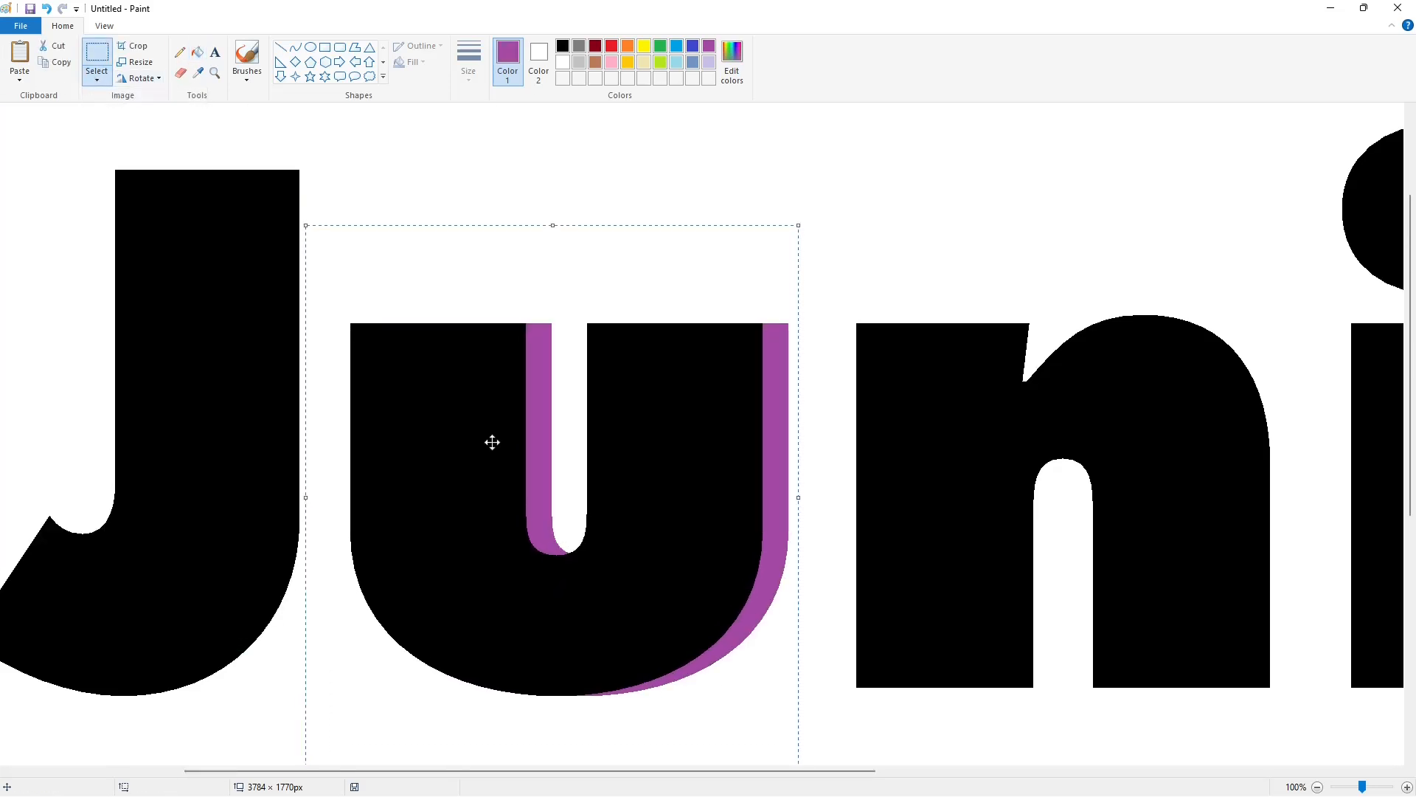
{"action": "key", "text": "Left"}
{"action": "key", "text": "Left"}
{"action": "key", "text": "Left"}
{"action": "key", "text": "Left"}
{"action": "key", "text": "Left"}
{"action": "key", "text": "Left"}
{"action": "key", "text": "Left"}
{"action": "key", "text": "Left"}
{"action": "key", "text": "Left"}
{"action": "key", "text": "Left"}
{"action": "key", "text": "Left"}
{"action": "key", "text": "Left"}
{"action": "key", "text": "Left"}
{"action": "key", "text": "Left"}
{"action": "key", "text": "Left"}
{"action": "key", "text": "Left"}
{"action": "key", "text": "Left"}
{"action": "key", "text": "Left"}
{"action": "key", "text": "Left"}
{"action": "key", "text": "Left"}
{"action": "left_click", "coordinate": [354, 177]}
Fill the leftover purple areas of the original u with white
{"action": "left_click", "coordinate": [198, 52]}
{"action": "left_click", "coordinate": [563, 62]}
{"action": "left_click", "coordinate": [525, 355]}
{"action": "left_click", "coordinate": [773, 398]}
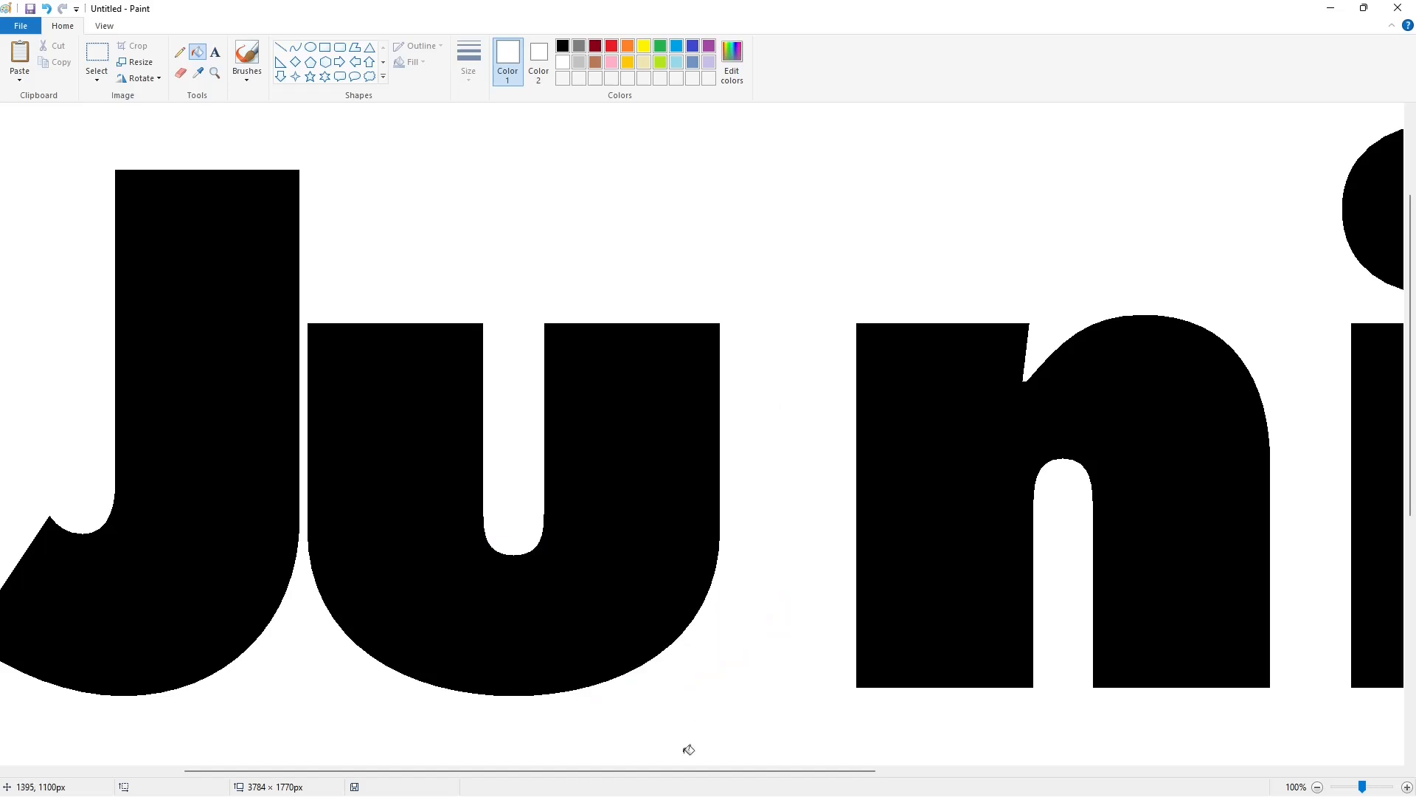
Copy a rectangular selection around the letter n, and erase the original n by filling it with white
{"action": "left_click_drag", "start_coordinate": [689, 771], "coordinate": [887, 771]}
{"action": "left_click", "coordinate": [96, 52]}
{"action": "left_click_drag", "start_coordinate": [364, 263], "coordinate": [898, 753]}
{"action": "left_click", "coordinate": [352, 216]}
{"action": "left_click", "coordinate": [198, 52]}
{"action": "left_click", "coordinate": [483, 356]}
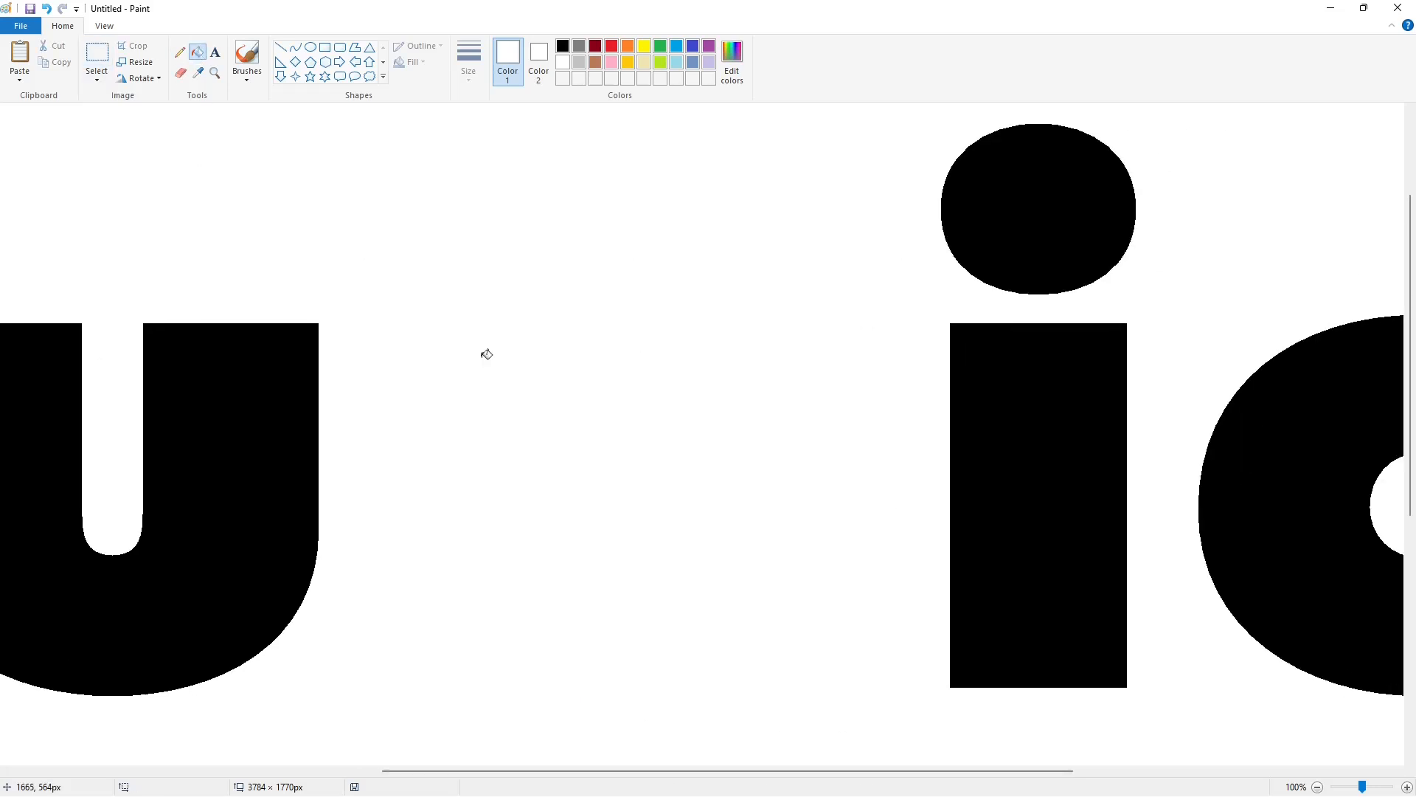
Paste the copied n and place it on the baseline beside the u, leaving a narrow gap between the letters
{"action": "key", "text": "ctrl+v"}
{"action": "left_click_drag", "start_coordinate": [324, 379], "coordinate": [776, 538]}
{"action": "key", "text": "Left"}
{"action": "key", "text": "Left"}
{"action": "key", "text": "Left"}
{"action": "key", "text": "Left"}
{"action": "key", "text": "Left"}
{"action": "key", "text": "Left"}
{"action": "key", "text": "Left"}
{"action": "key", "text": "Left"}
{"action": "key", "text": "Left"}
{"action": "key", "text": "Left"}
{"action": "key", "text": "Left"}
{"action": "key", "text": "Left"}
{"action": "key", "text": "Left"}
{"action": "key", "text": "Left"}
{"action": "key", "text": "Left"}
{"action": "key", "text": "Left"}
{"action": "key", "text": "Left"}
{"action": "key", "text": "Left"}
{"action": "key", "text": "Left"}
{"action": "key", "text": "Left"}
{"action": "key", "text": "Left"}
{"action": "key", "text": "Left"}
{"action": "key", "text": "Left"}
{"action": "key", "text": "Left"}
{"action": "key", "text": "Left"}
{"action": "key", "text": "Left"}
{"action": "key", "text": "Left"}
{"action": "key", "text": "Left"}
{"action": "key", "text": "Left"}
{"action": "key", "text": "Left"}
{"action": "key", "text": "Left"}
{"action": "key", "text": "Left"}
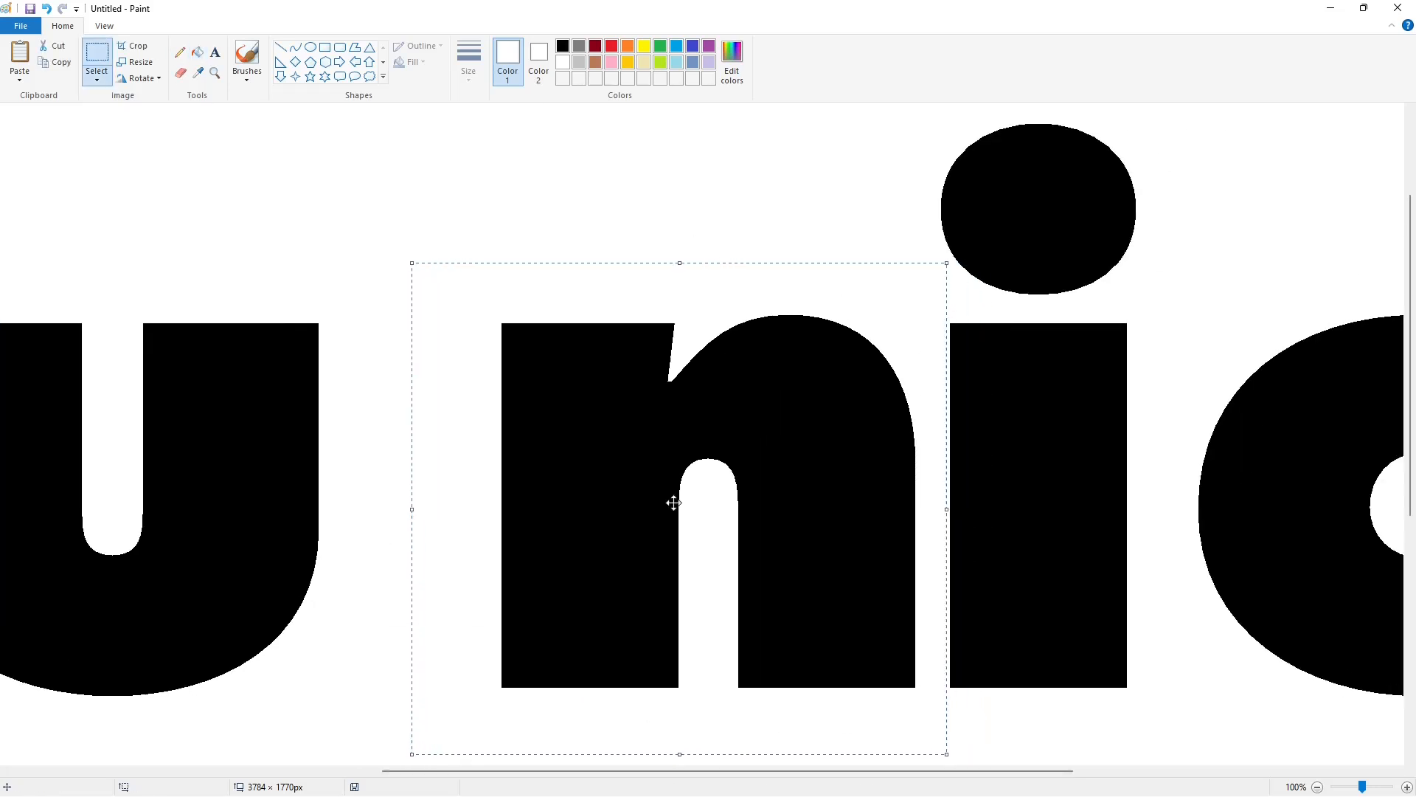
{"action": "key", "text": "Left"}
{"action": "key", "text": "Left"}
{"action": "key", "text": "Left"}
{"action": "key", "text": "Left"}
{"action": "key", "text": "Left"}
{"action": "key", "text": "Left"}
{"action": "key", "text": "Left"}
{"action": "key", "text": "Left"}
{"action": "key", "text": "Left"}
{"action": "key", "text": "Left"}
{"action": "key", "text": "Left"}
{"action": "key", "text": "Left"}
{"action": "key", "text": "Left"}
{"action": "key", "text": "Left"}
{"action": "key", "text": "Left"}
{"action": "key", "text": "Left"}
{"action": "key", "text": "Left"}
{"action": "key", "text": "Left"}
{"action": "left_click_drag", "start_coordinate": [715, 770], "coordinate": [598, 771]}
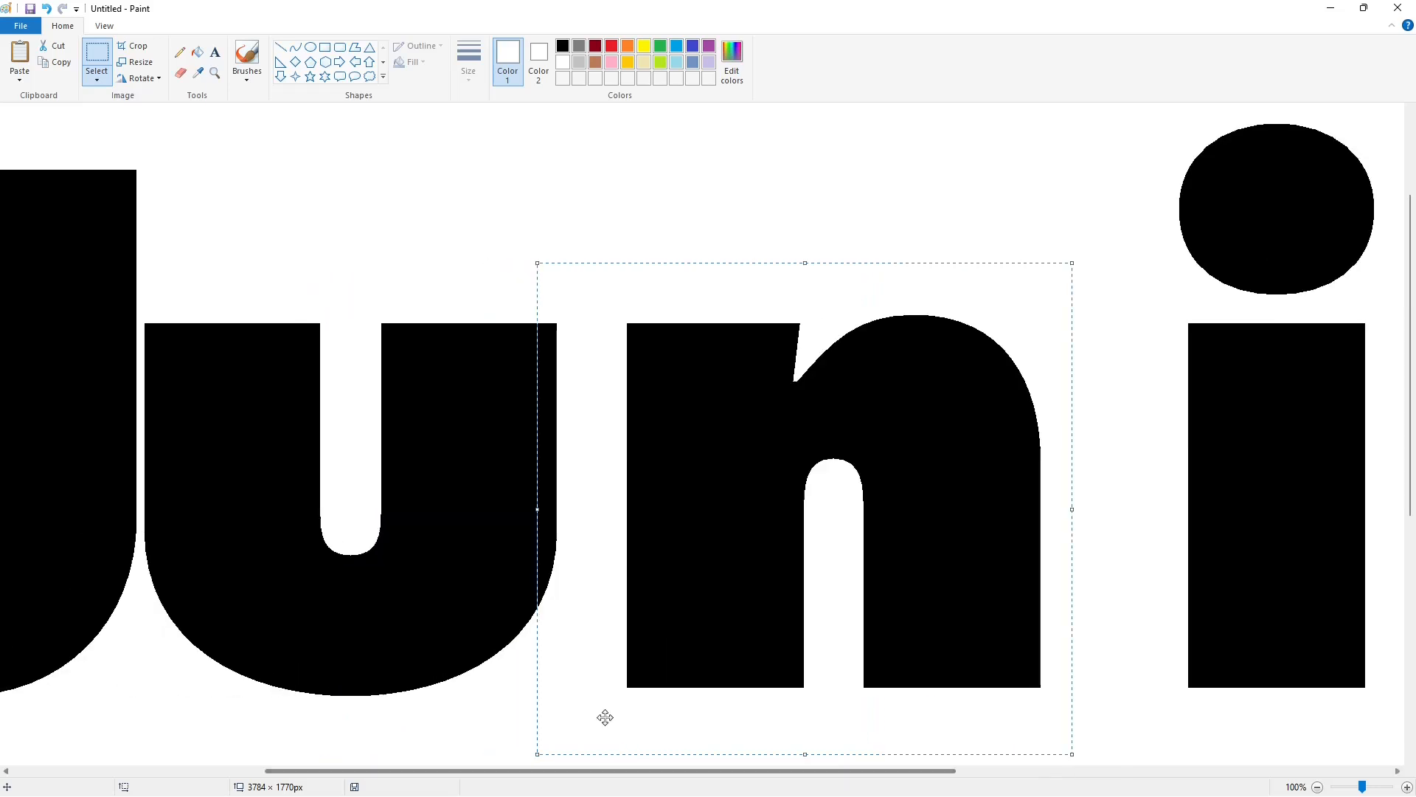
{"action": "key", "text": "Left"}
{"action": "key", "text": "Left"}
{"action": "key", "text": "Left"}
{"action": "key", "text": "Left"}
{"action": "key", "text": "Left"}
{"action": "key", "text": "Left"}
{"action": "key", "text": "Left"}
{"action": "key", "text": "Left"}
{"action": "key", "text": "Left"}
{"action": "key", "text": "Left"}
{"action": "key", "text": "Left"}
{"action": "key", "text": "Left"}
{"action": "key", "text": "Left"}
{"action": "key", "text": "Left"}
{"action": "key", "text": "Left"}
{"action": "key", "text": "Left"}
{"action": "key", "text": "Left"}
{"action": "key", "text": "Left"}
{"action": "key", "text": "Left"}
{"action": "key", "text": "Left"}
{"action": "left_click", "coordinate": [419, 663]}
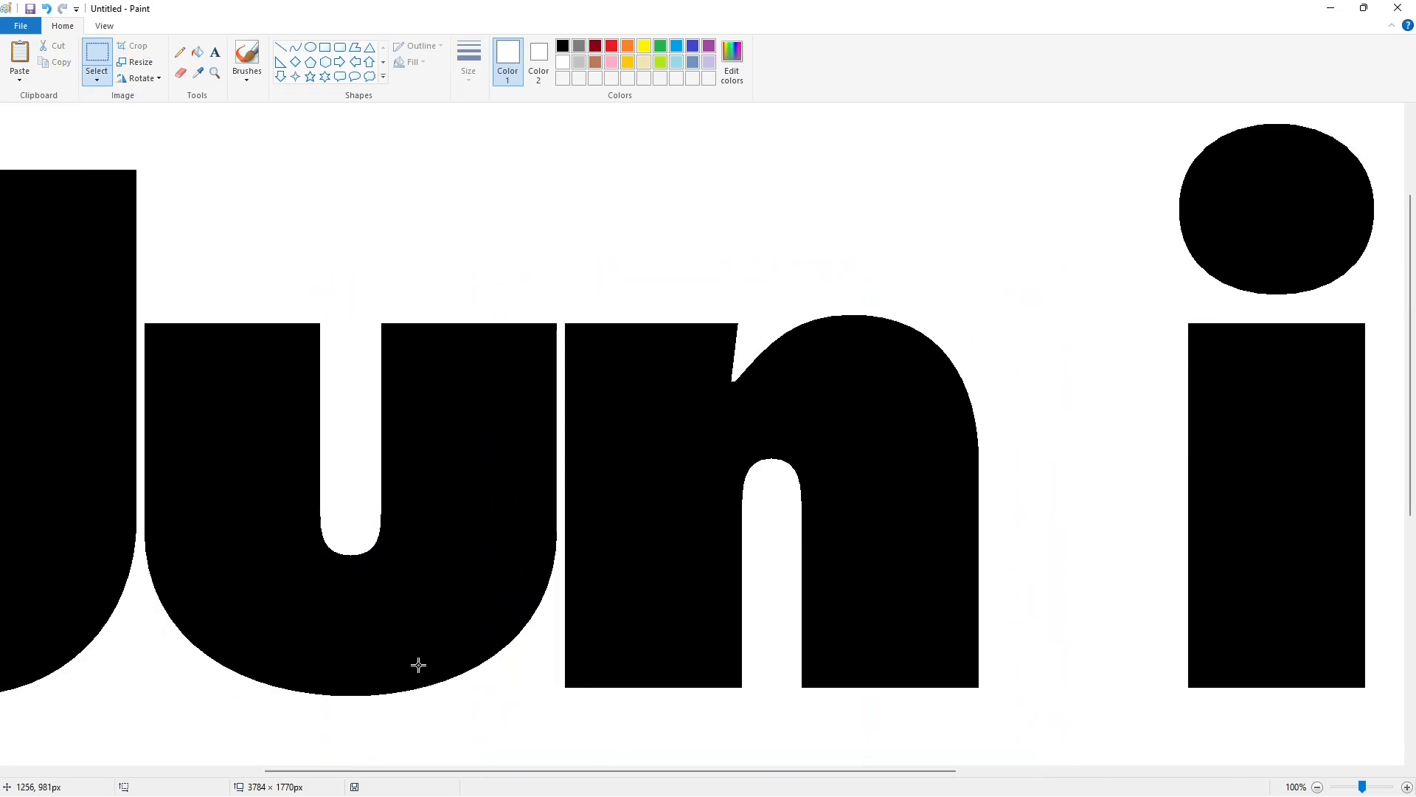
Remove the dot of the letter i by filling it with white
{"action": "left_click_drag", "start_coordinate": [483, 770], "coordinate": [812, 773]}
{"action": "left_click", "coordinate": [198, 52]}
{"action": "left_click", "coordinate": [550, 170]}
Copy a rectangular selection around the stem of the i, and fill the original stem with white
{"action": "left_click", "coordinate": [97, 55]}
{"action": "left_click_drag", "start_coordinate": [423, 240], "coordinate": [732, 748]}
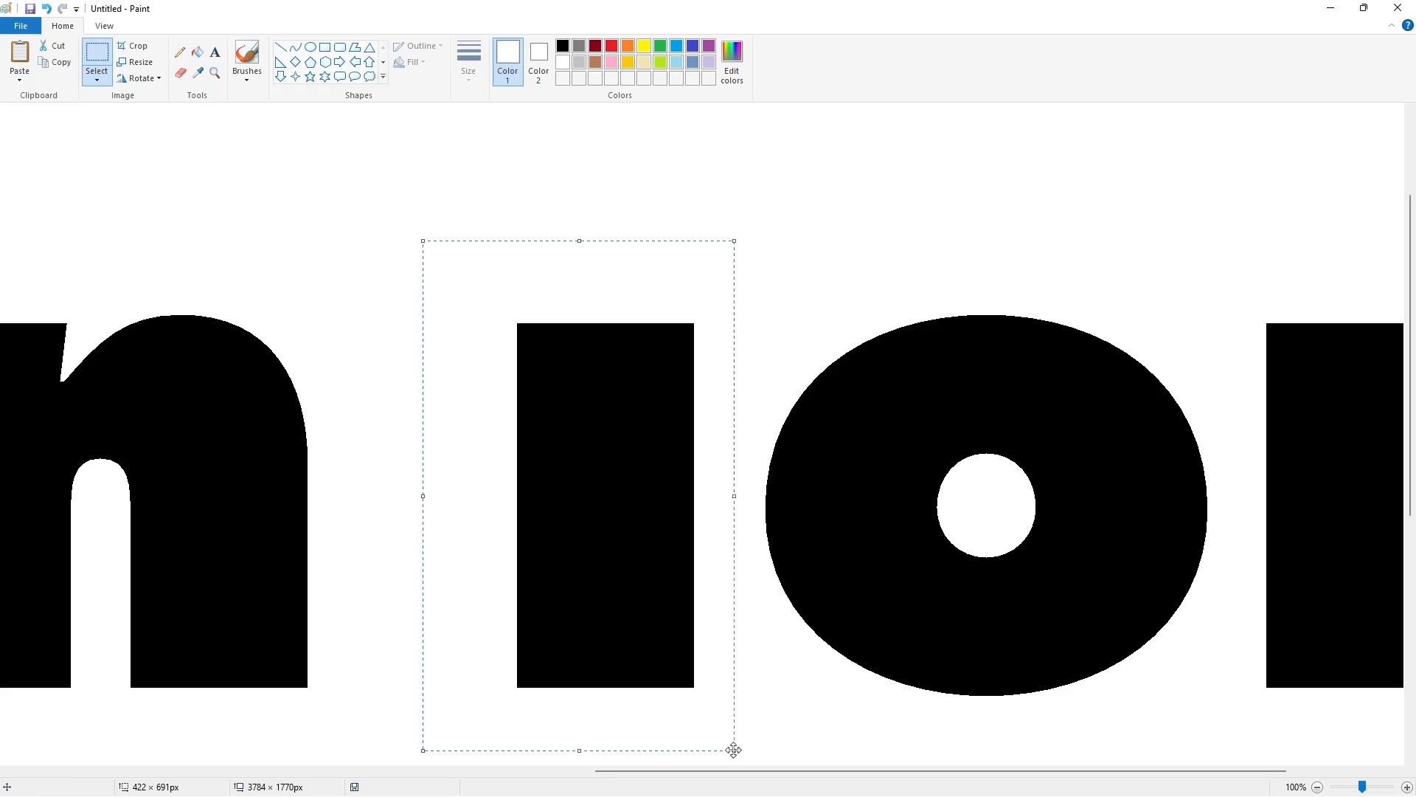
{"action": "left_click", "coordinate": [198, 53]}
{"action": "left_click", "coordinate": [639, 464]}
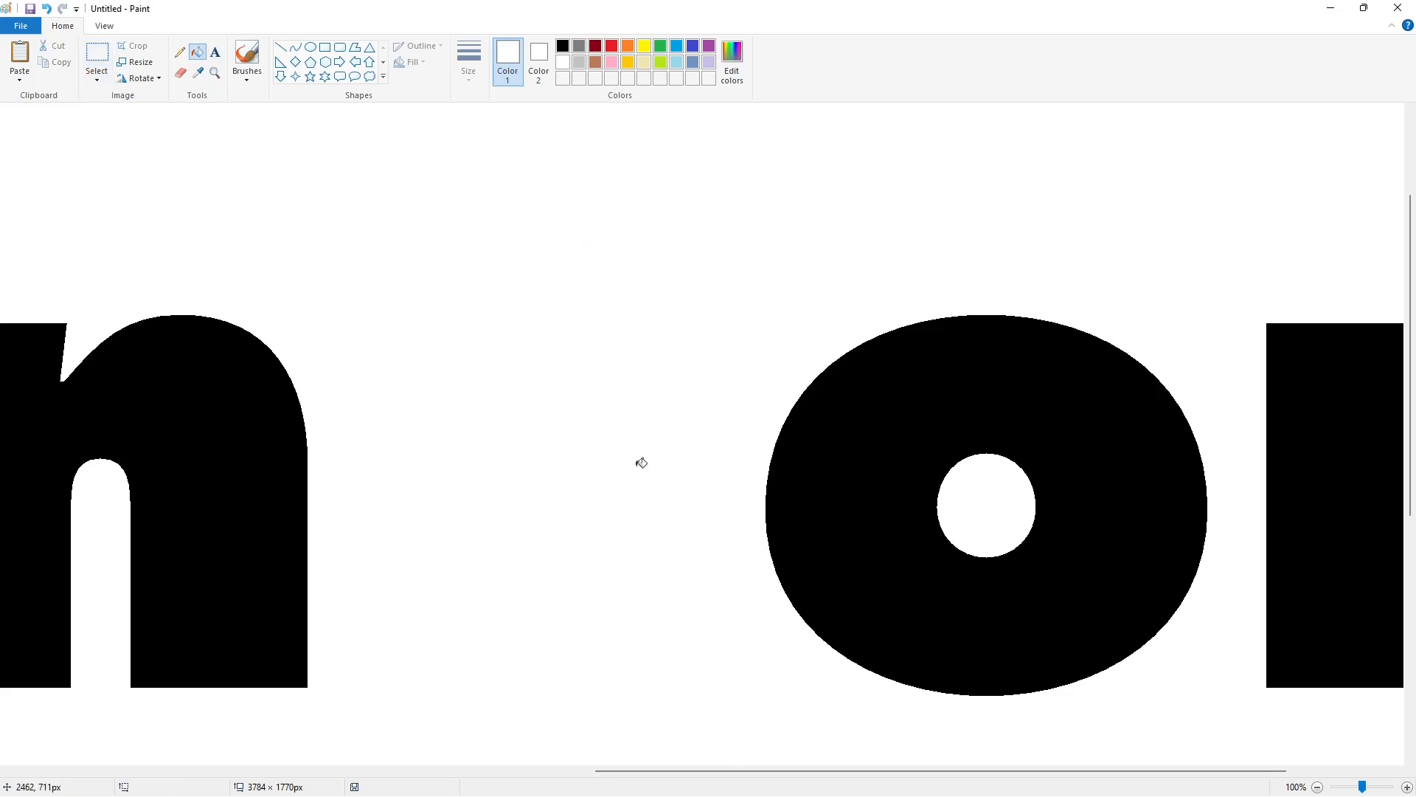
Paste the copied i stem and align it on the baseline beside the n, leaving a narrow gap
{"action": "key", "text": "ctrl+v"}
{"action": "left_click_drag", "start_coordinate": [135, 306], "coordinate": [345, 441]}
{"action": "key", "text": "Down"}
{"action": "key", "text": "Down"}
{"action": "key", "text": "Down"}
{"action": "key", "text": "Down"}
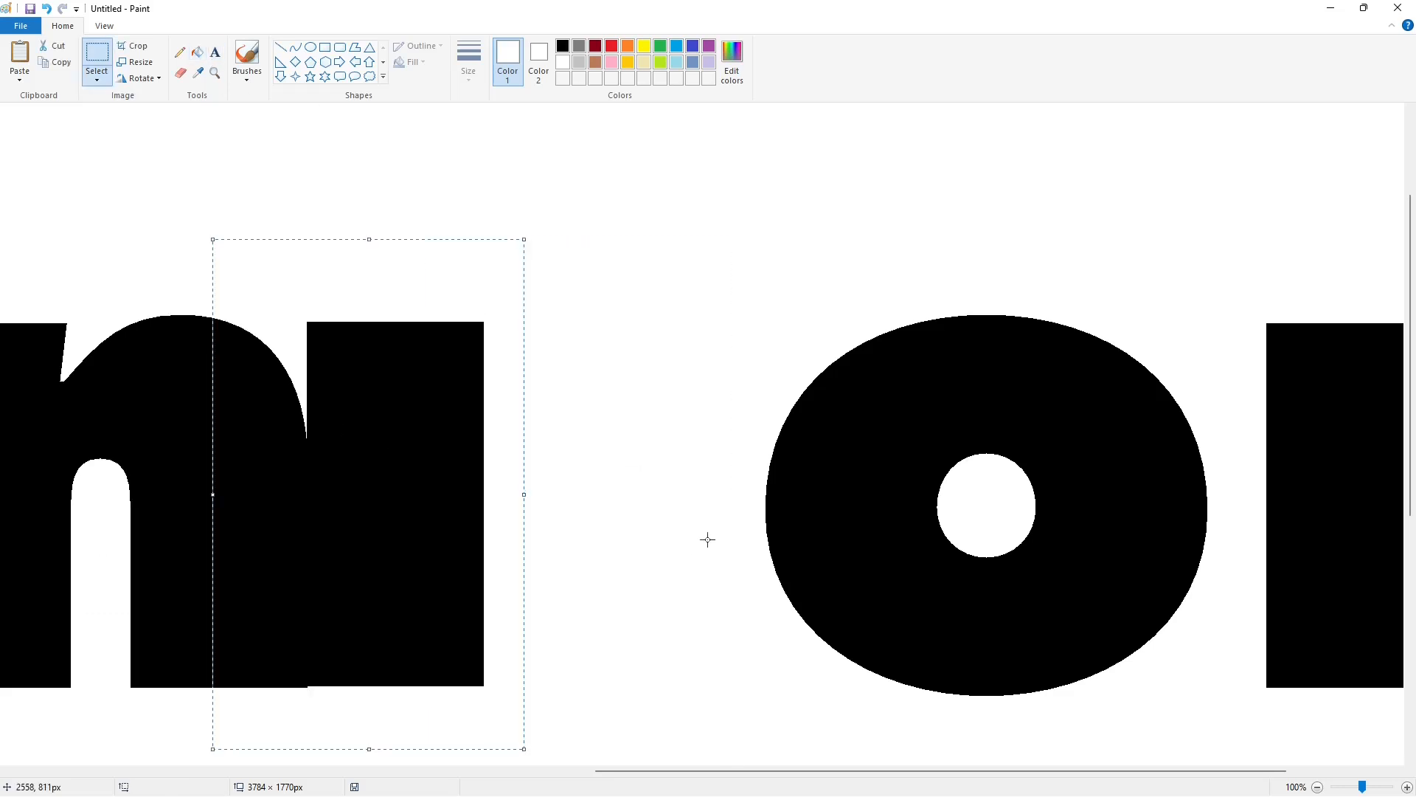
{"action": "key", "text": "Right"}
{"action": "key", "text": "Right"}
{"action": "key", "text": "Right"}
{"action": "key", "text": "Right"}
{"action": "key", "text": "Right"}
{"action": "key", "text": "Right"}
{"action": "key", "text": "Right"}
{"action": "key", "text": "Right"}
{"action": "key", "text": "Right"}
{"action": "key", "text": "Right"}
{"action": "key", "text": "Right"}
{"action": "key", "text": "Right"}
{"action": "key", "text": "Right"}
{"action": "key", "text": "Right"}
{"action": "key", "text": "Right"}
{"action": "left_click_drag", "start_coordinate": [651, 771], "coordinate": [514, 762]}
{"action": "key", "text": "Left"}
{"action": "left_click", "coordinate": [859, 627]}
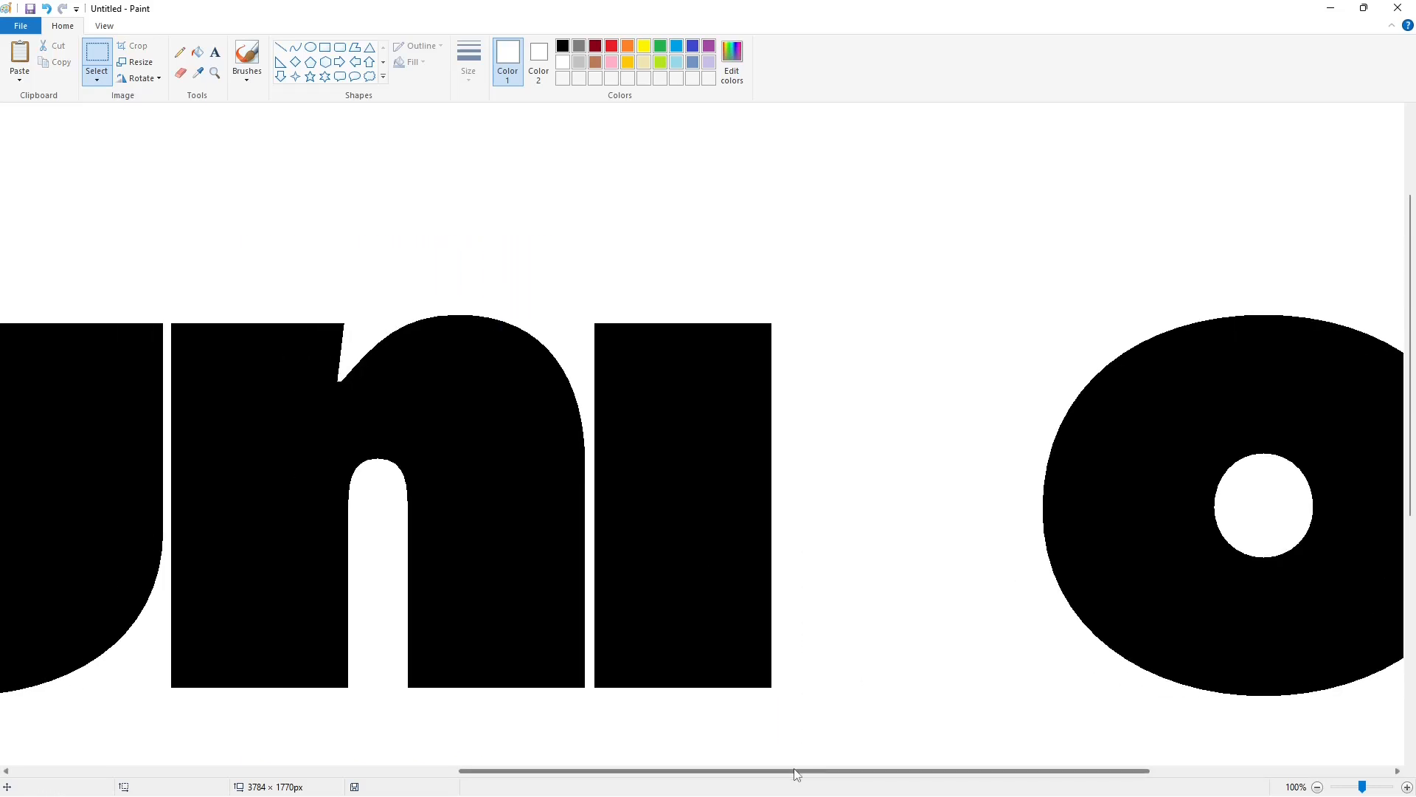
Copy a rectangular selection around the letter o, and recolour the original o purple
{"action": "left_click_drag", "start_coordinate": [793, 771], "coordinate": [971, 771]}
{"action": "left_click_drag", "start_coordinate": [1135, 730], "coordinate": [1139, 733]}
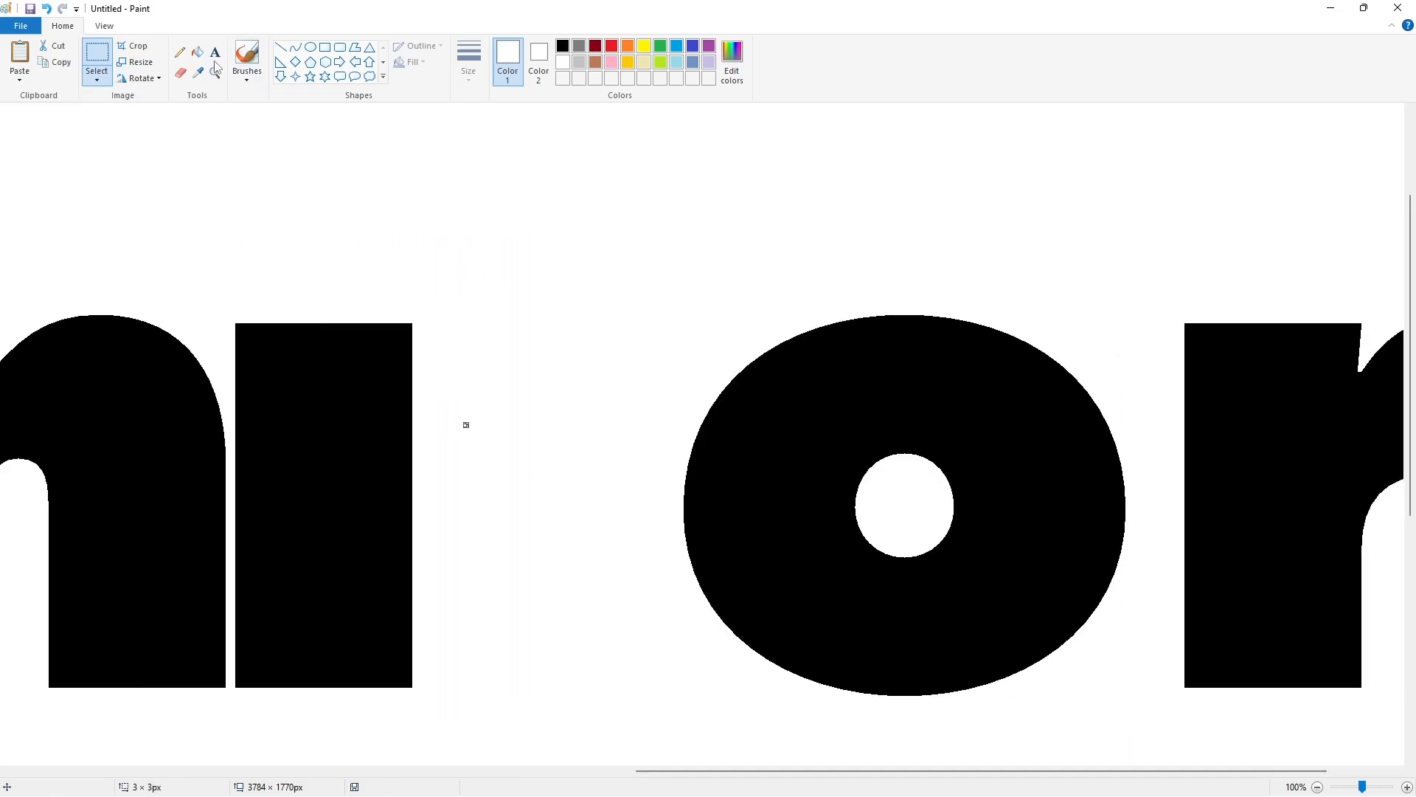
{"action": "left_click", "coordinate": [198, 52]}
{"action": "left_click", "coordinate": [709, 46]}
{"action": "left_click", "coordinate": [784, 347]}
Paste the copied o and move it on the baseline beside the i stem, leaving a narrow gap
{"action": "key", "text": "ctrl+v"}
{"action": "left_click_drag", "start_coordinate": [528, 436], "coordinate": [881, 581]}
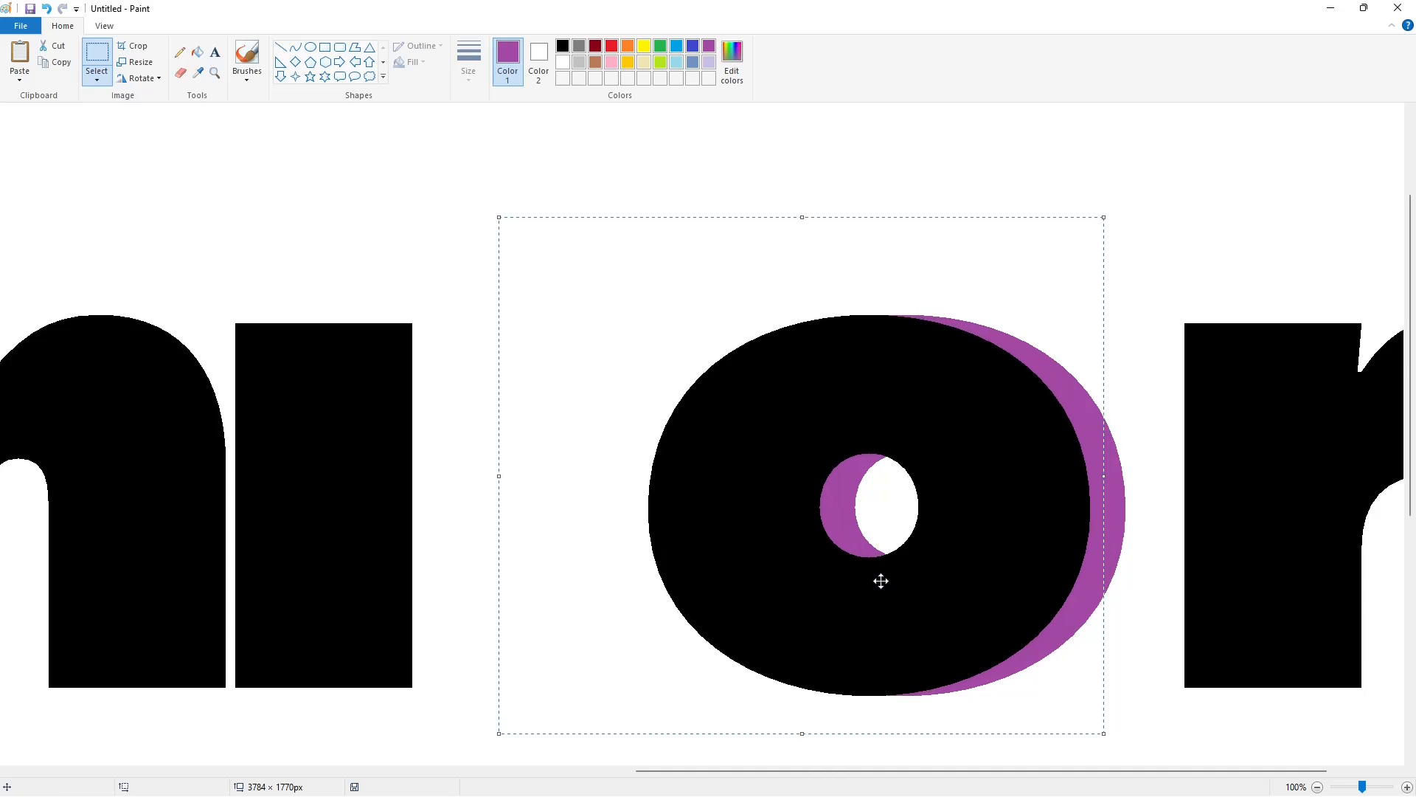
{"action": "key", "text": "Left"}
{"action": "key", "text": "Left"}
{"action": "key", "text": "Left"}
{"action": "key", "text": "Left"}
{"action": "key", "text": "Left"}
{"action": "key", "text": "Left"}
{"action": "key", "text": "Left"}
{"action": "key", "text": "Left"}
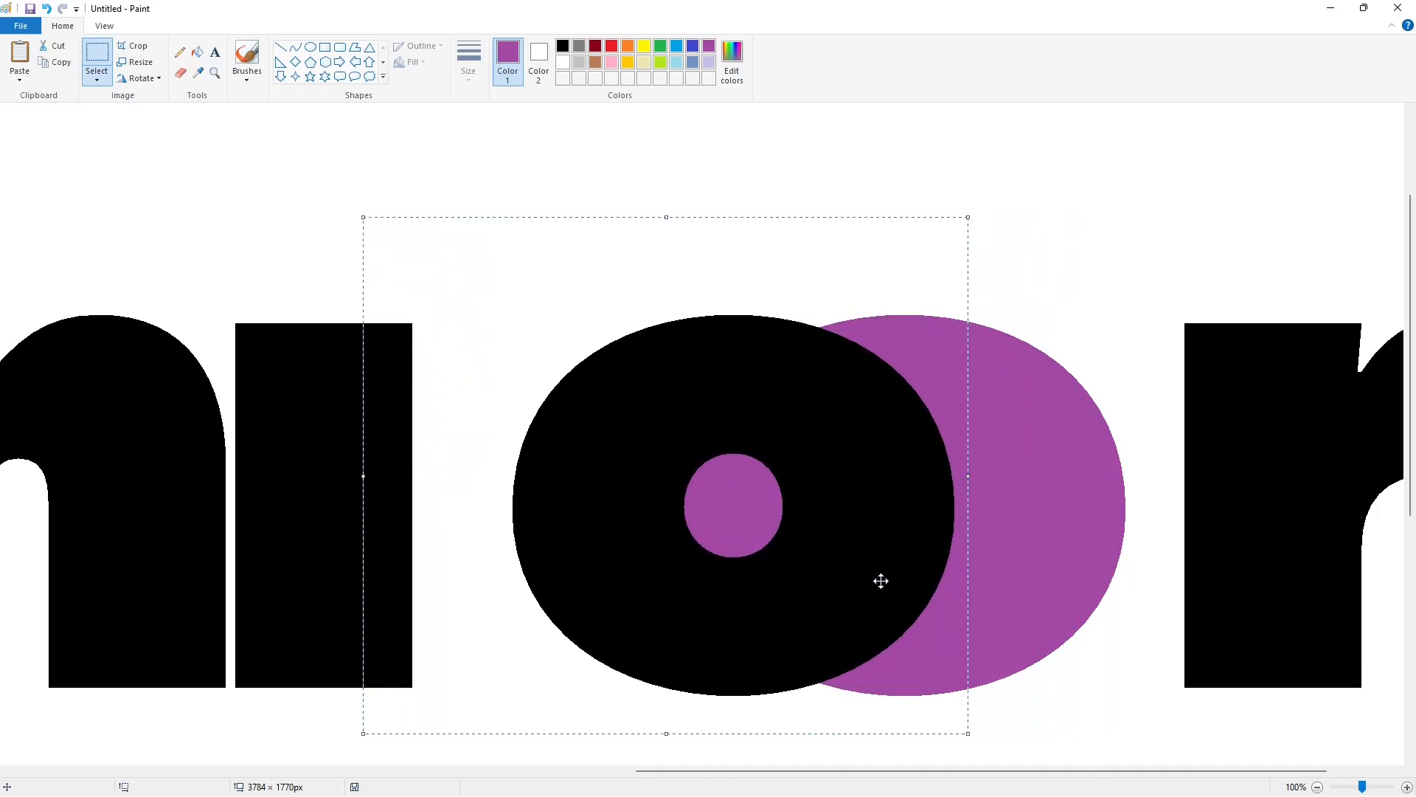
{"action": "key", "text": "Left"}
{"action": "key", "text": "Left"}
{"action": "key", "text": "Left"}
{"action": "key", "text": "Left"}
{"action": "key", "text": "Left"}
{"action": "key", "text": "Left"}
{"action": "key", "text": "Left"}
{"action": "key", "text": "Left"}
{"action": "left_click", "coordinate": [1030, 554]}
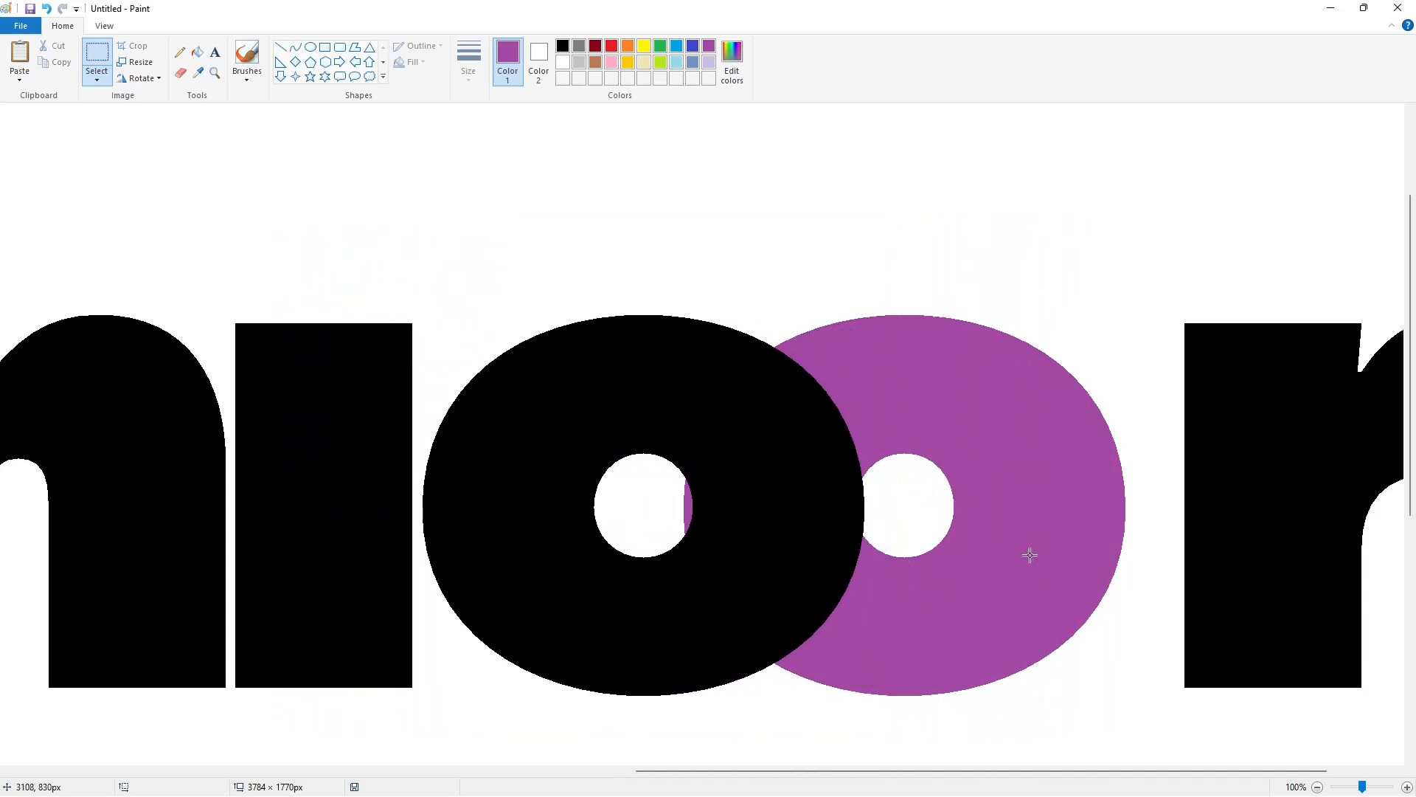
Fill the remaining purple parts of the original o with white, including the sliver inside the moved o
{"action": "left_click", "coordinate": [198, 51]}
{"action": "left_click", "coordinate": [562, 62]}
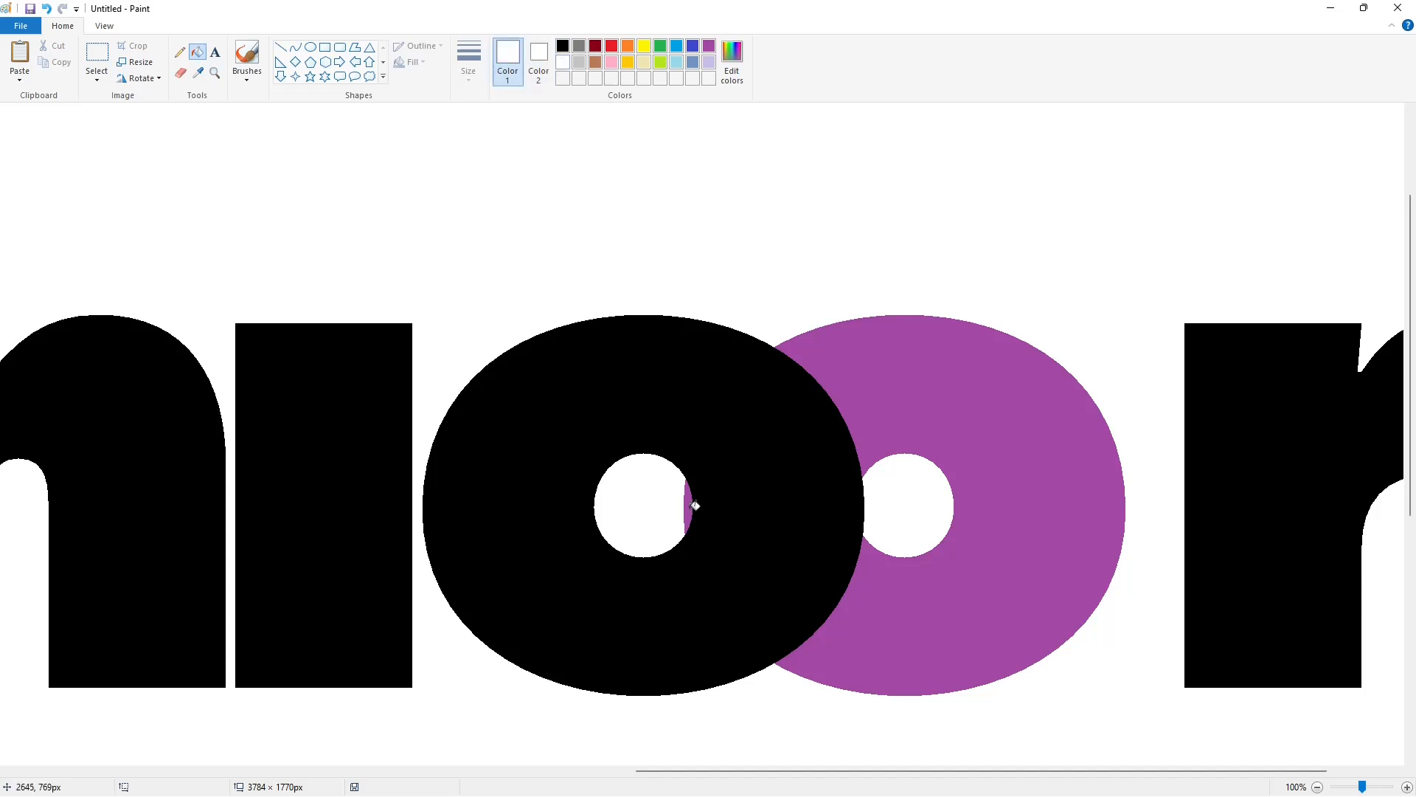
{"action": "left_click", "coordinate": [691, 506]}
{"action": "left_click", "coordinate": [900, 627]}
Copy a rectangular selection around the letter r, and recolour the original r purple
{"action": "left_click_drag", "start_coordinate": [988, 771], "coordinate": [1052, 771]}
{"action": "left_click", "coordinate": [97, 56]}
{"action": "left_click_drag", "start_coordinate": [911, 256], "coordinate": [1378, 747]}
{"action": "left_click", "coordinate": [197, 55]}
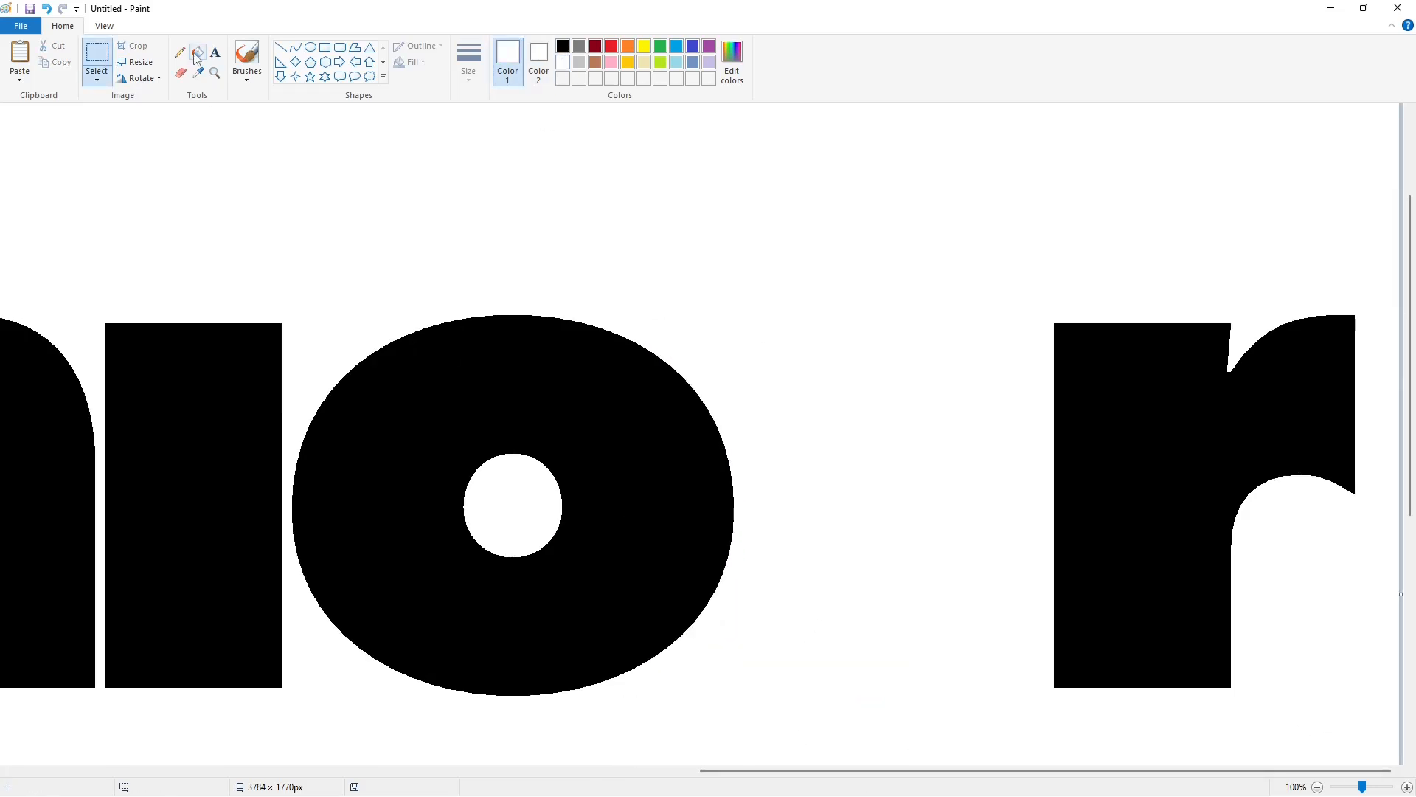
{"action": "left_click", "coordinate": [709, 46]}
{"action": "left_click", "coordinate": [1122, 414]}
Paste the copied r and align it on the baseline beside the o, leaving a narrow gap
{"action": "key", "text": "ctrl+v"}
{"action": "left_click_drag", "start_coordinate": [230, 503], "coordinate": [979, 654]}
{"action": "key", "text": "Left"}
{"action": "key", "text": "Left"}
{"action": "key", "text": "Left"}
{"action": "key", "text": "Left"}
{"action": "key", "text": "Left"}
{"action": "key", "text": "Left"}
{"action": "key", "text": "Left"}
{"action": "key", "text": "Left"}
{"action": "key", "text": "Left"}
{"action": "key", "text": "Left"}
{"action": "key", "text": "Left"}
{"action": "key", "text": "Left"}
{"action": "key", "text": "Left"}
{"action": "key", "text": "Left"}
{"action": "key", "text": "Left"}
{"action": "key", "text": "Left"}
{"action": "key", "text": "Left"}
{"action": "key", "text": "Left"}
{"action": "key", "text": "Left"}
{"action": "key", "text": "Left"}
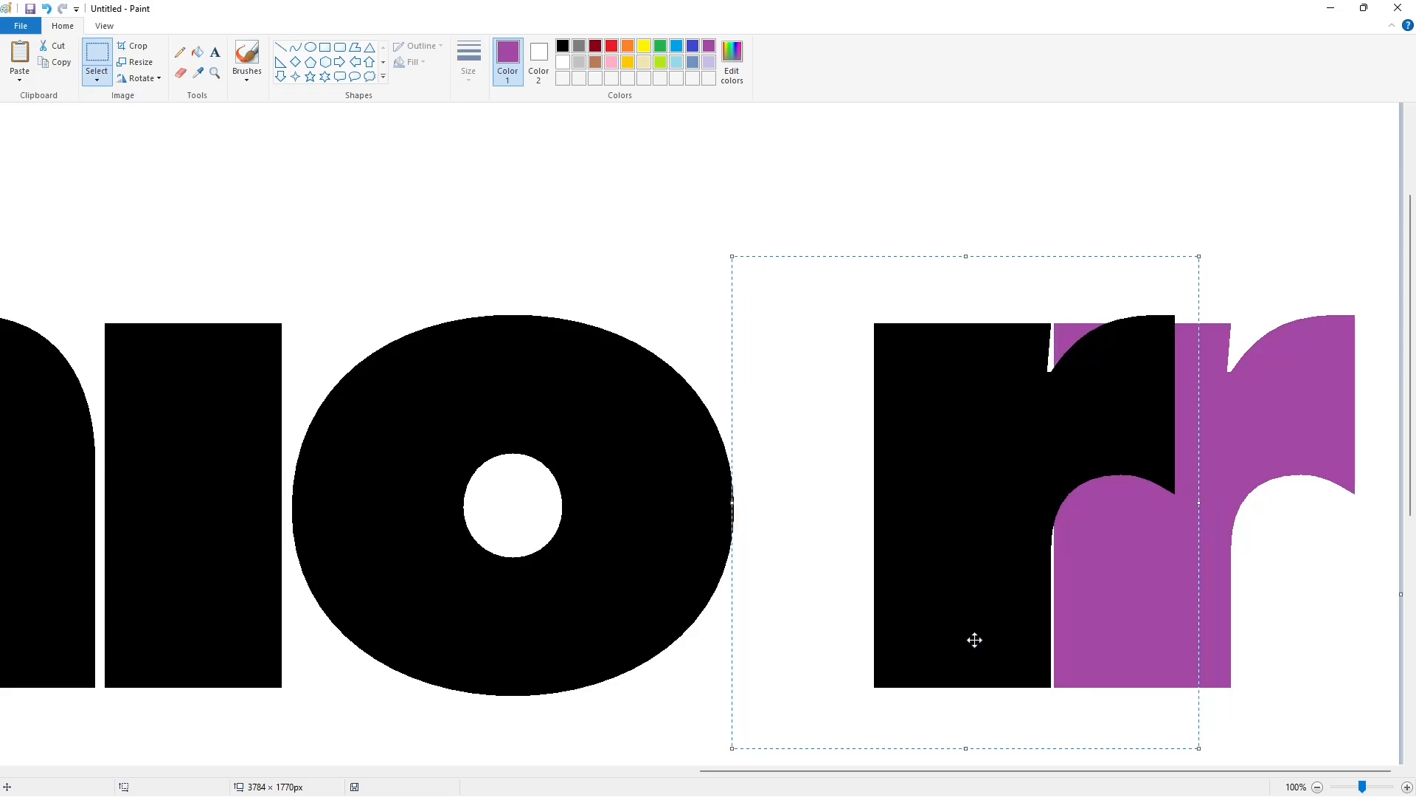
{"action": "key", "text": "Left"}
{"action": "key", "text": "Left"}
{"action": "key", "text": "Left"}
{"action": "key", "text": "Left"}
{"action": "key", "text": "Left"}
{"action": "key", "text": "Left"}
{"action": "key", "text": "Left"}
{"action": "key", "text": "Left"}
{"action": "key", "text": "Left"}
{"action": "key", "text": "Left"}
{"action": "key", "text": "Left"}
{"action": "key", "text": "Left"}
{"action": "key", "text": "Left"}
{"action": "key", "text": "Left"}
{"action": "key", "text": "Left"}
{"action": "key", "text": "Left"}
{"action": "key", "text": "Left"}
{"action": "key", "text": "Left"}
{"action": "key", "text": "Left"}
{"action": "key", "text": "Left"}
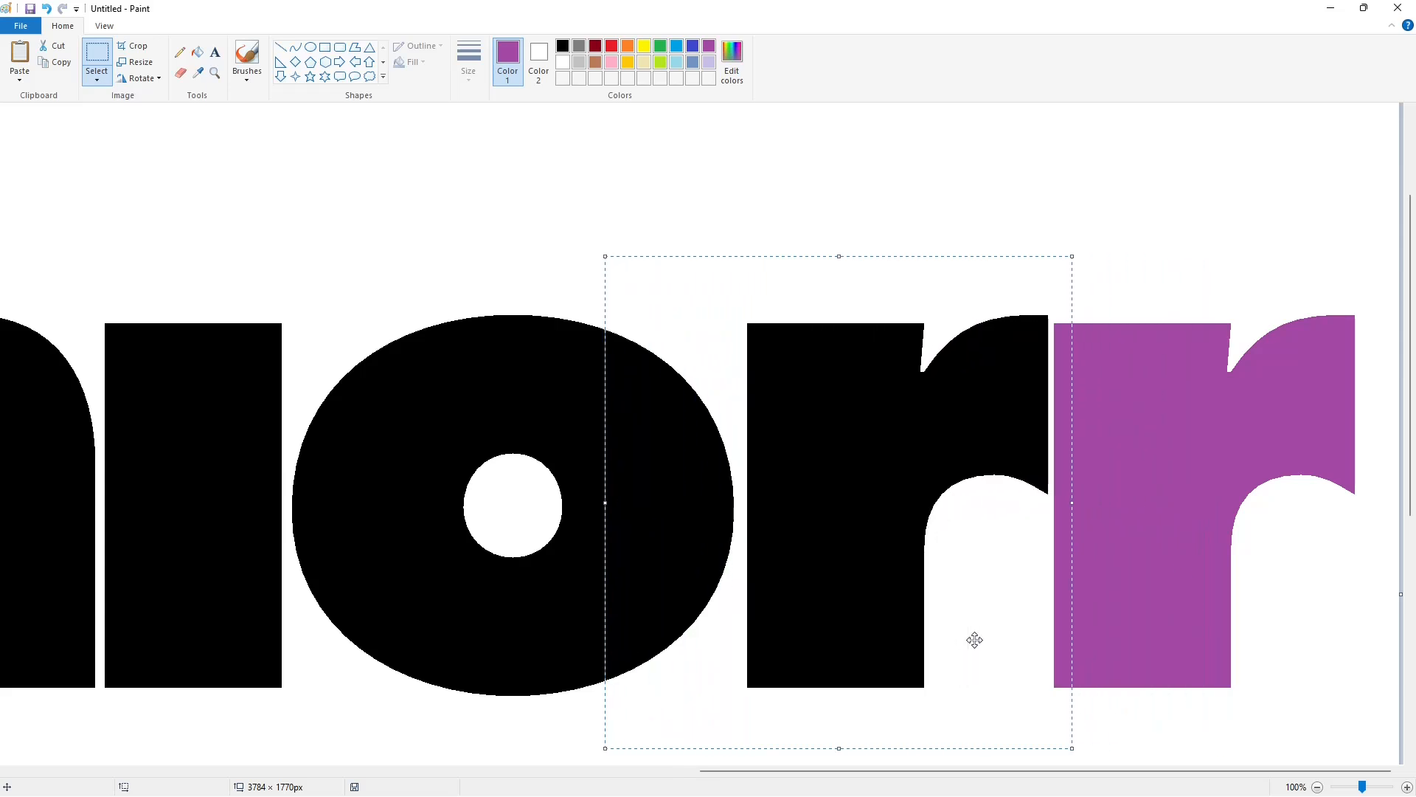
{"action": "key", "text": "Left"}
{"action": "key", "text": "Left"}
{"action": "key", "text": "Left"}
{"action": "left_click", "coordinate": [121, 110]}
Remove the original purple r by filling it with white
{"action": "left_click", "coordinate": [197, 54]}
{"action": "left_click", "coordinate": [563, 62]}
{"action": "left_click", "coordinate": [1122, 443]}
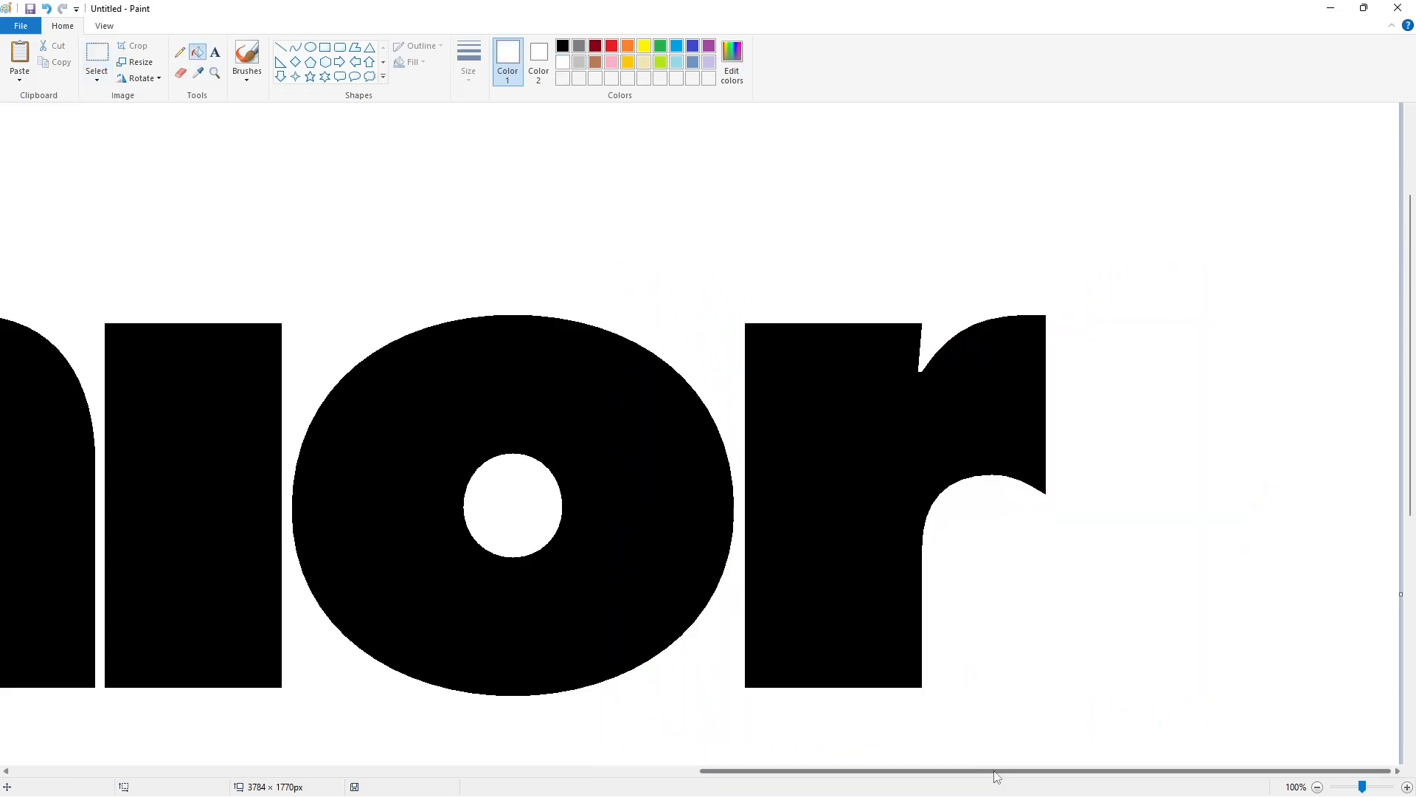
Draw a horizontal purple line across the upper part of the i stem, and clear its overhanging ends with white
{"action": "left_click_drag", "start_coordinate": [994, 771], "coordinate": [829, 772]}
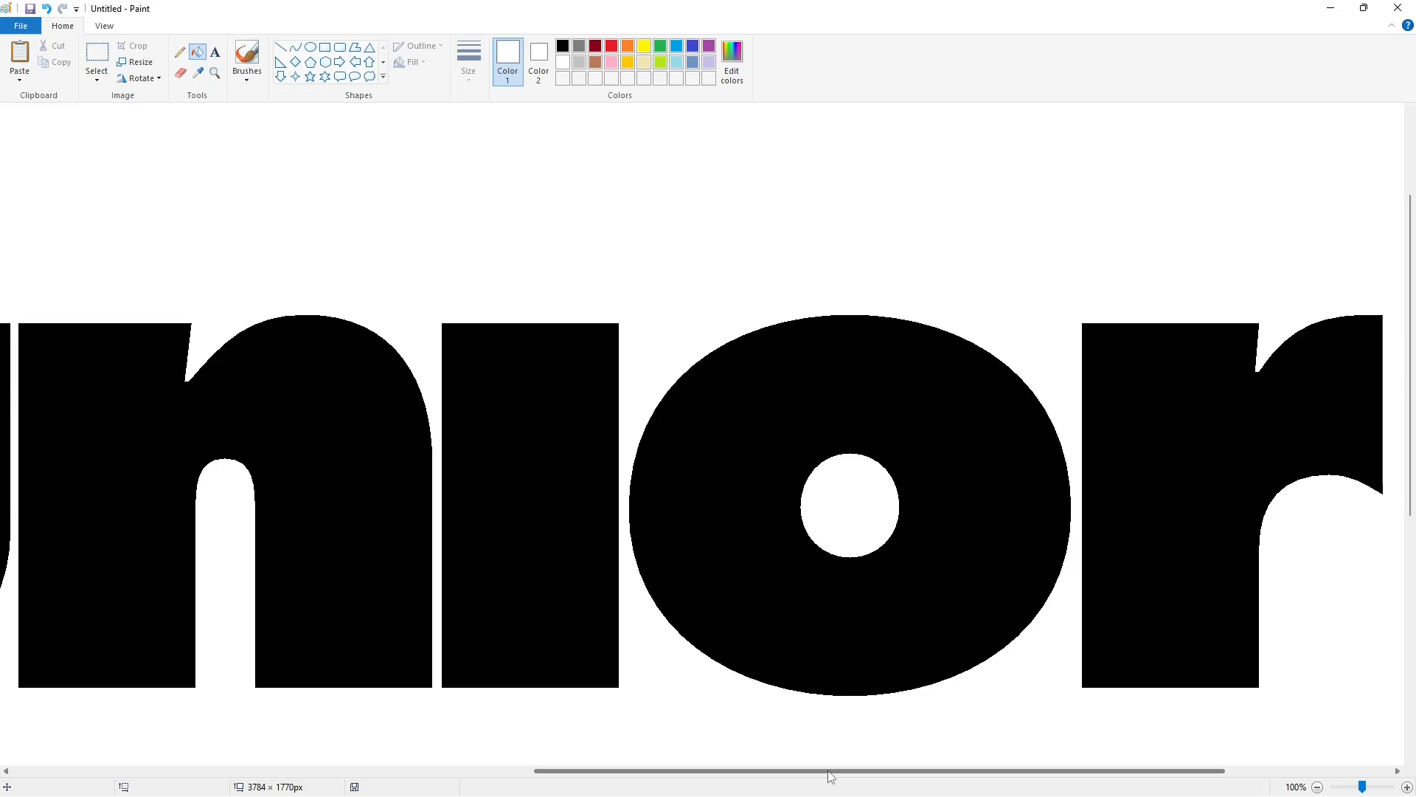
{"action": "left_click", "coordinate": [280, 46]}
{"action": "left_click_drag", "start_coordinate": [435, 424], "coordinate": [576, 425]}
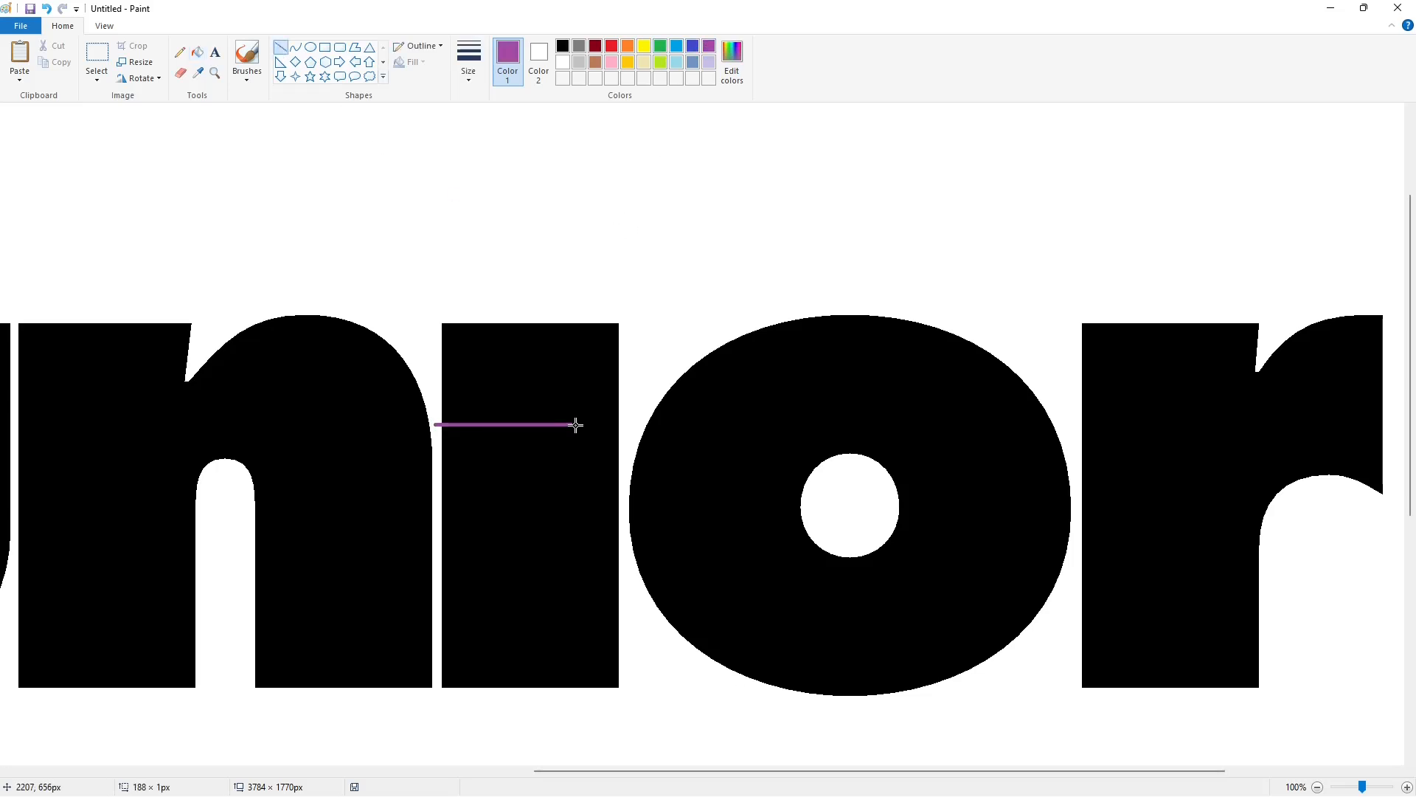
{"action": "left_click_drag", "start_coordinate": [439, 407], "coordinate": [438, 444]}
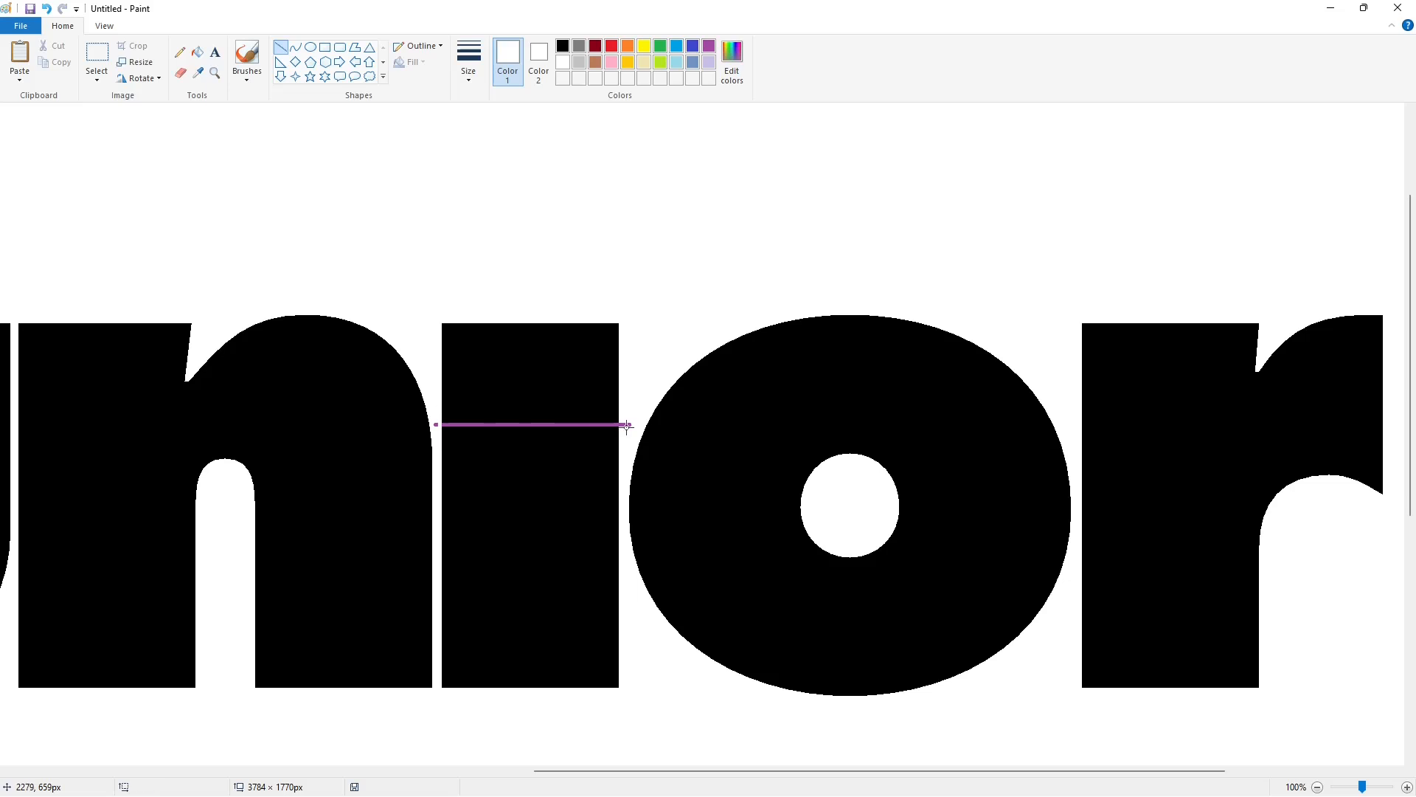
{"action": "left_click", "coordinate": [197, 52]}
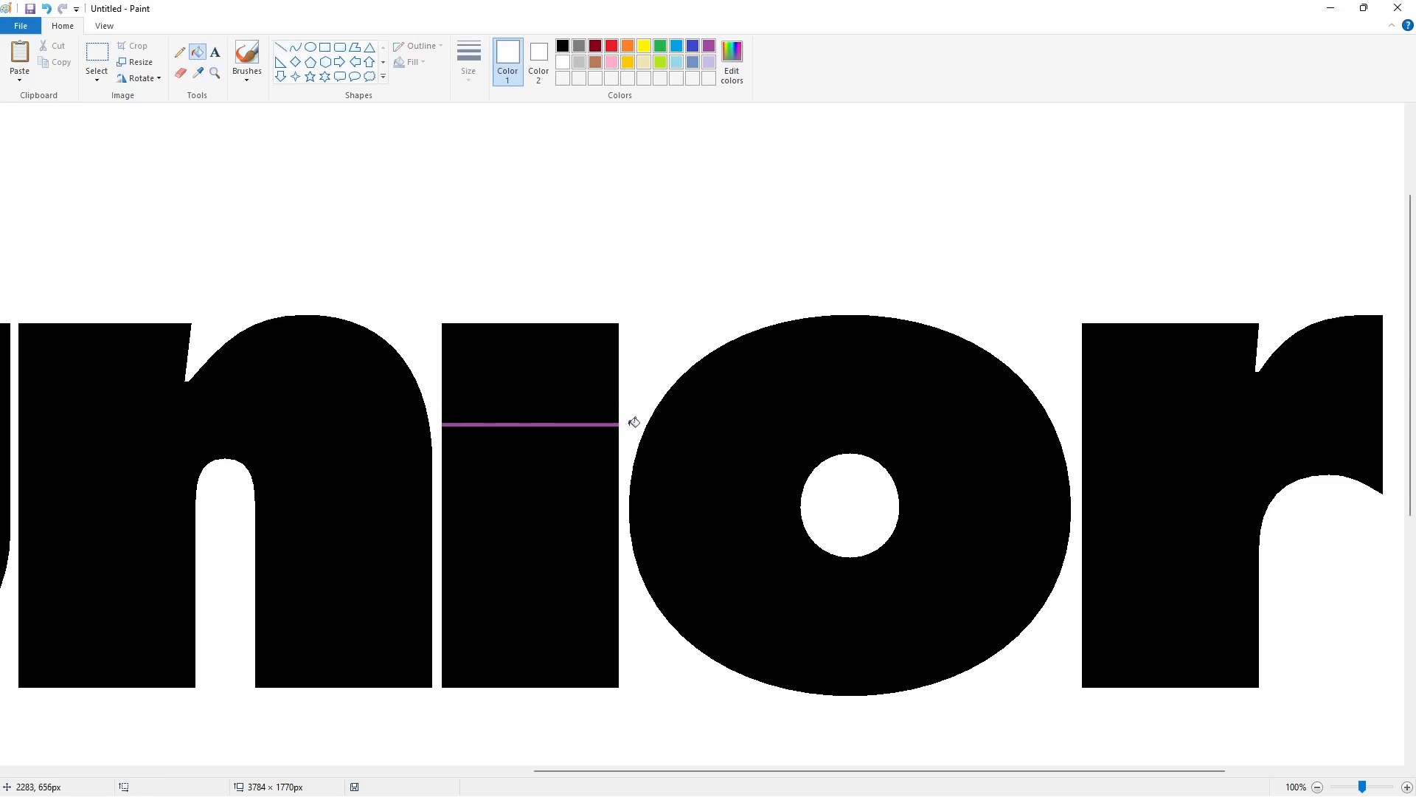
Try a small purple-filled circle, about 37 × 38 px, below the line on the left side of the i stem
{"action": "left_click", "coordinate": [311, 47]}
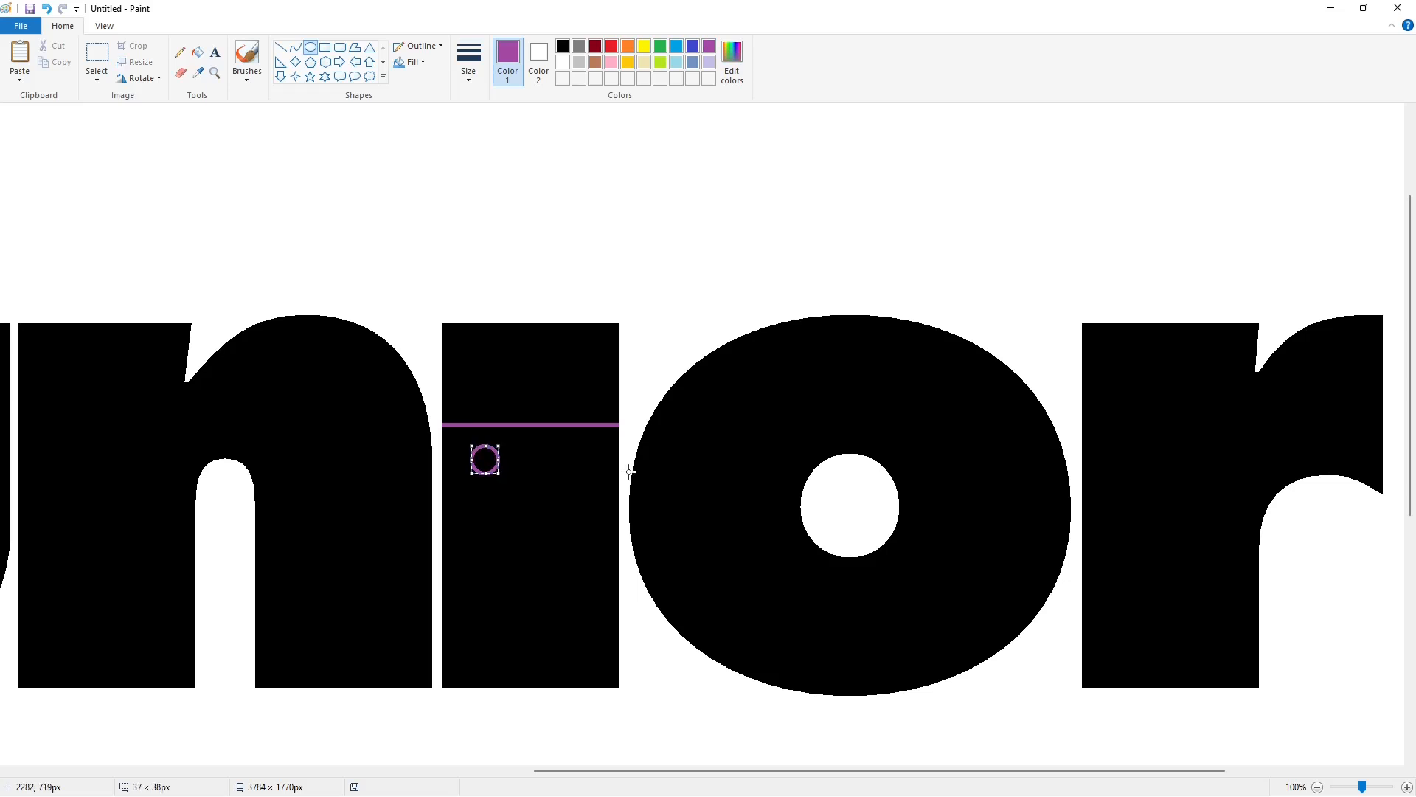
{"action": "left_click", "coordinate": [197, 52]}
{"action": "left_click", "coordinate": [484, 459]}
Try placing a horizontally flipped copy of the small circle on the right side of the i stem, and undo both circles
{"action": "left_click", "coordinate": [97, 56]}
{"action": "left_click_drag", "start_coordinate": [435, 389], "coordinate": [524, 498]}
{"action": "key", "text": "ctrl+c"}
{"action": "key", "text": "ctrl+v"}
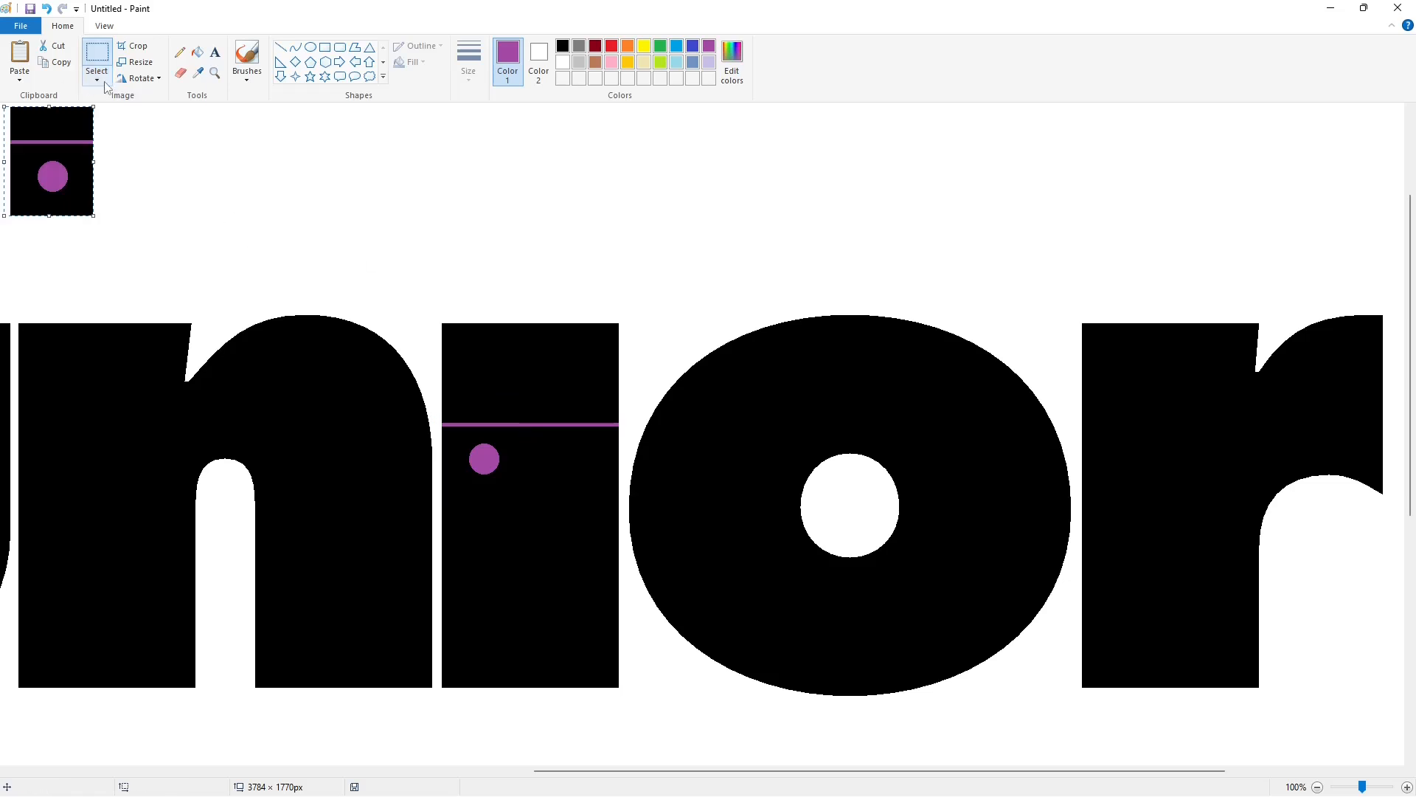
{"action": "left_click", "coordinate": [102, 79]}
{"action": "left_click", "coordinate": [140, 78]}
{"action": "left_click", "coordinate": [158, 161]}
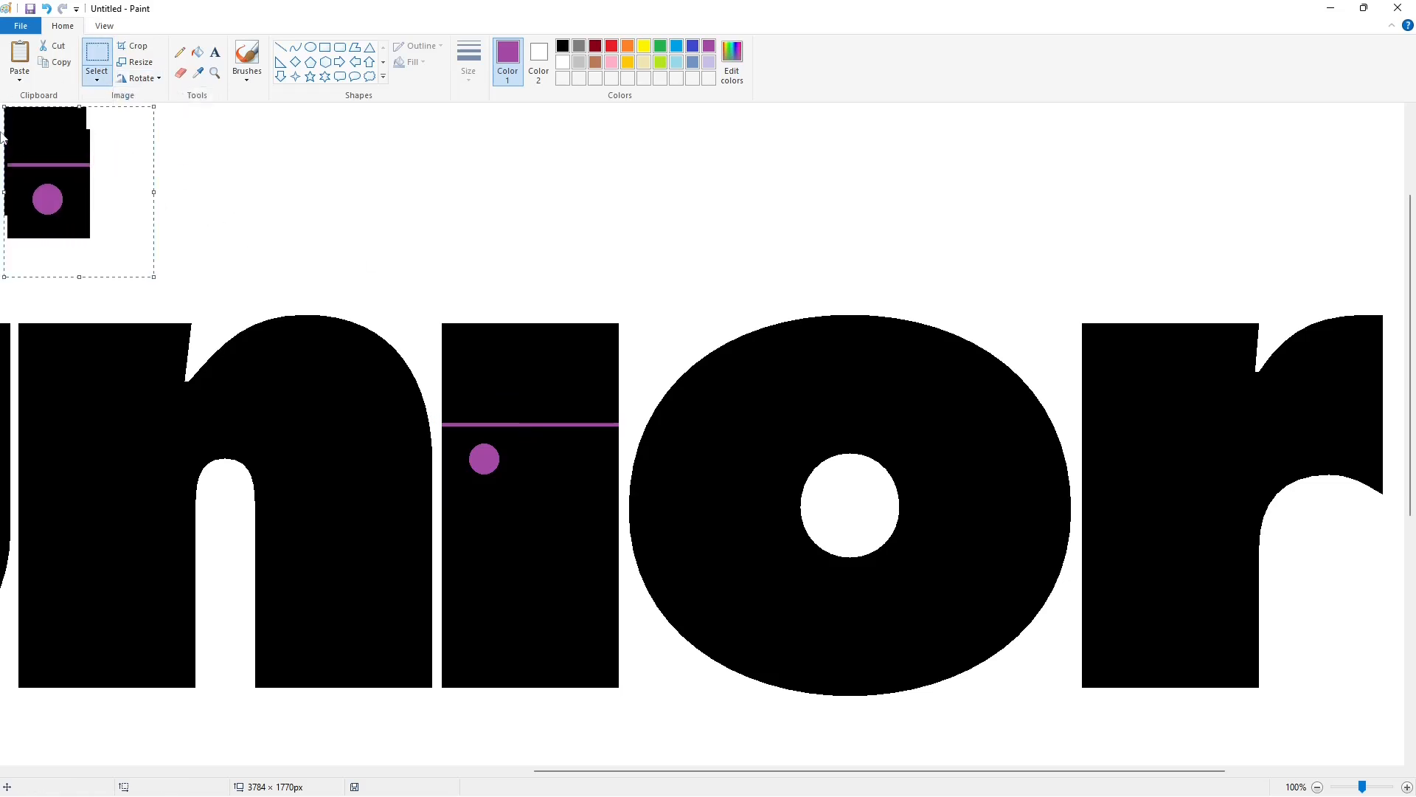
{"action": "left_click_drag", "start_coordinate": [131, 194], "coordinate": [663, 454]}
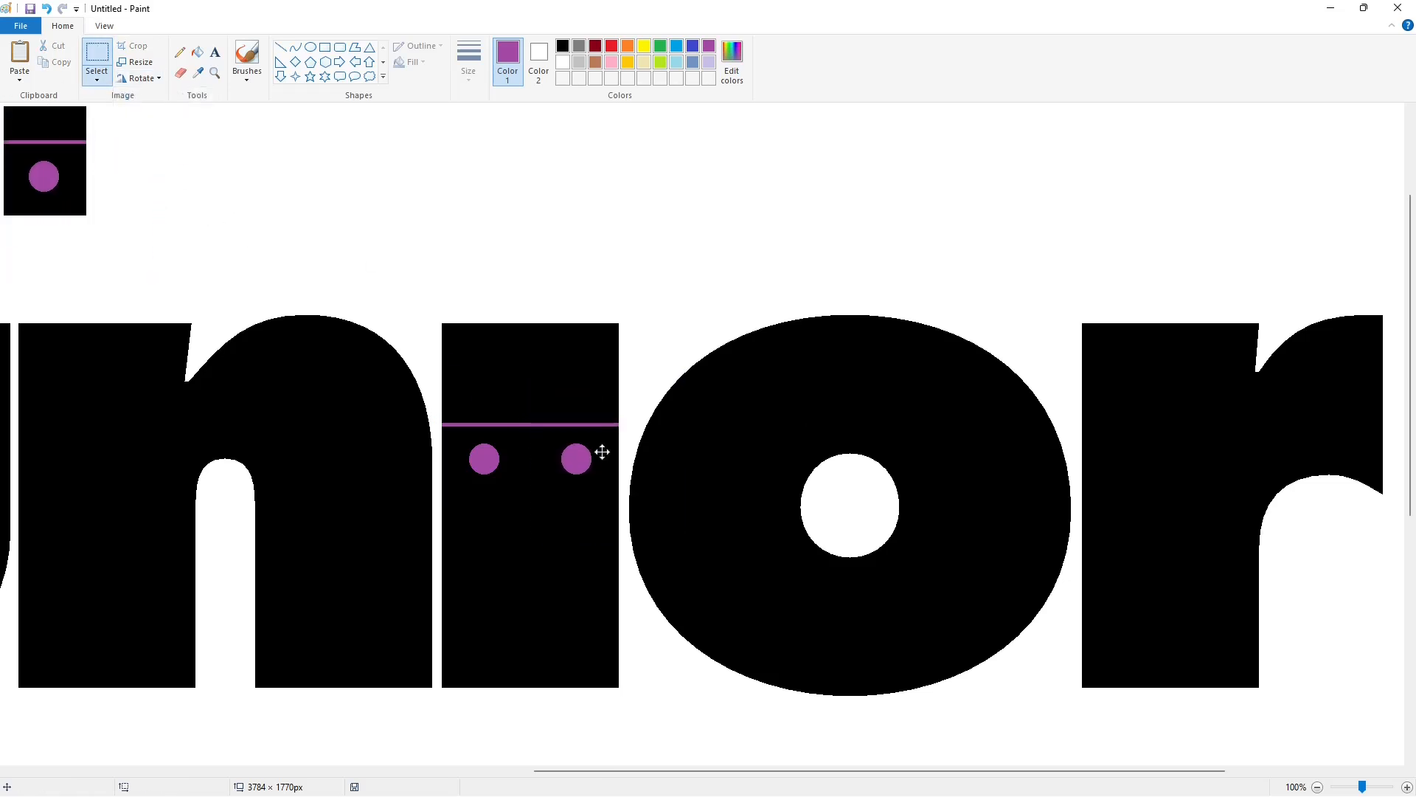
{"action": "key", "text": "ctrl+z"}
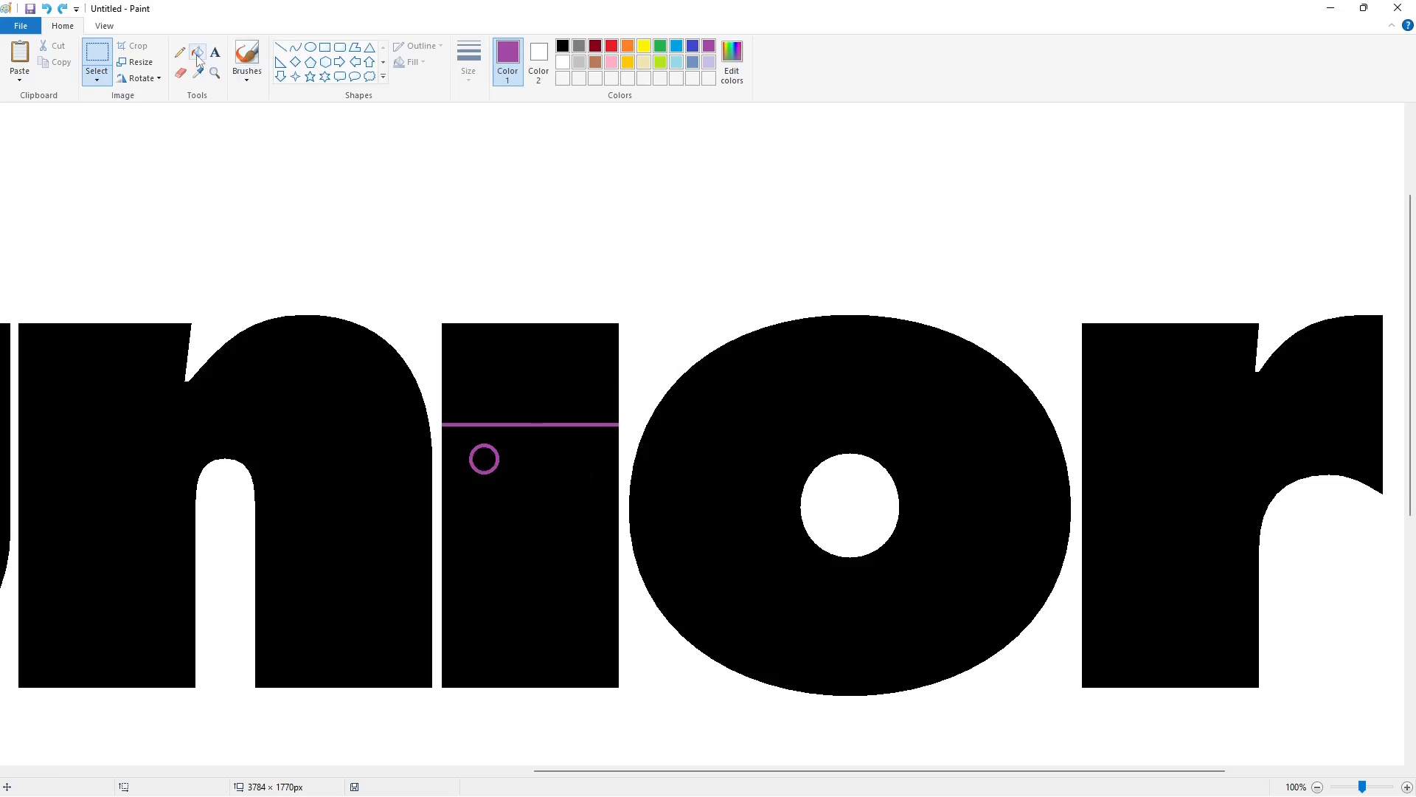
{"action": "key", "text": "ctrl+z"}
Draw a slightly larger purple circle outline below the line on the left side of the i stem
{"action": "left_click", "coordinate": [310, 47]}
{"action": "left_click_drag", "start_coordinate": [473, 442], "coordinate": [514, 483]}
{"action": "left_click", "coordinate": [613, 491]}
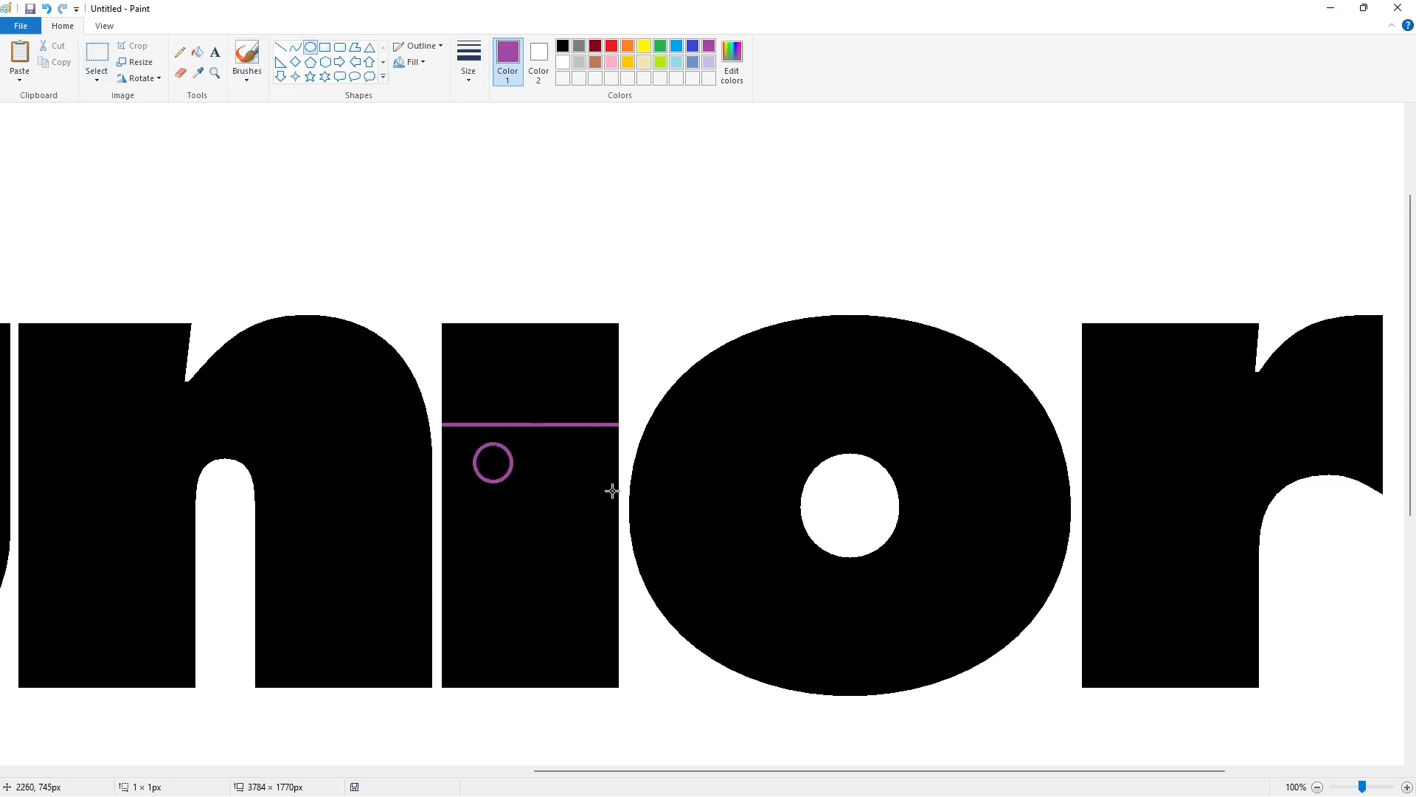
Copy the area around the circle, flip the pasted copy horizontally, and place it level with the first on the stem's right side
{"action": "left_click", "coordinate": [101, 56]}
{"action": "left_click_drag", "start_coordinate": [435, 393], "coordinate": [544, 500]}
{"action": "key", "text": "ctrl+c"}
{"action": "key", "text": "ctrl+v"}
{"action": "left_click", "coordinate": [139, 79]}
{"action": "left_click", "coordinate": [166, 160]}
{"action": "left_click_drag", "start_coordinate": [58, 162], "coordinate": [572, 449]}
Fill both circles and the part of the i stem above the line with purple
{"action": "left_click", "coordinate": [197, 51]}
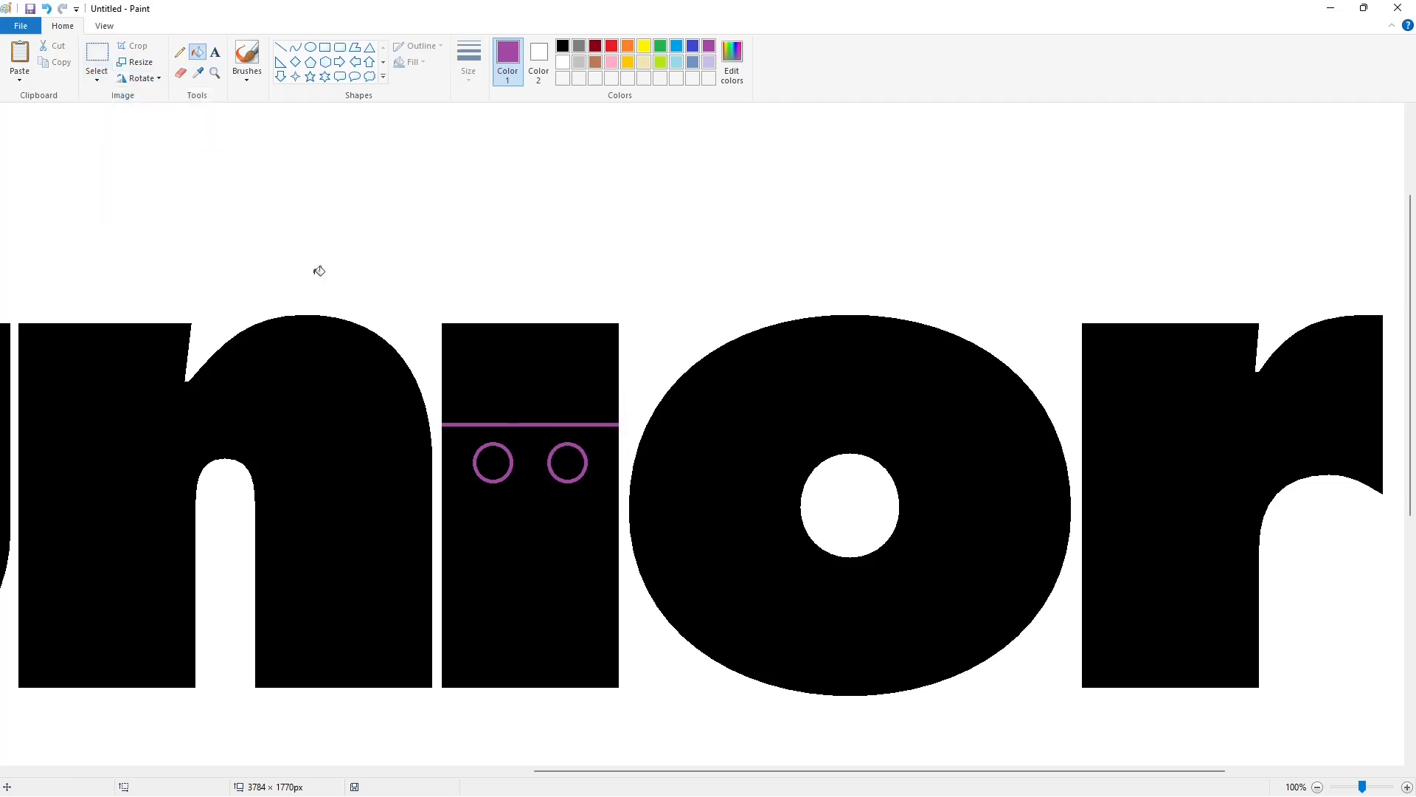
{"action": "left_click", "coordinate": [493, 463]}
{"action": "left_click", "coordinate": [568, 463]}
{"action": "left_click", "coordinate": [571, 389]}
Draw an indigo ellipse outline, about 216 × 229 px, over the upper part of the i stem
{"action": "left_click", "coordinate": [1318, 787]}
{"action": "left_click", "coordinate": [1407, 787]}
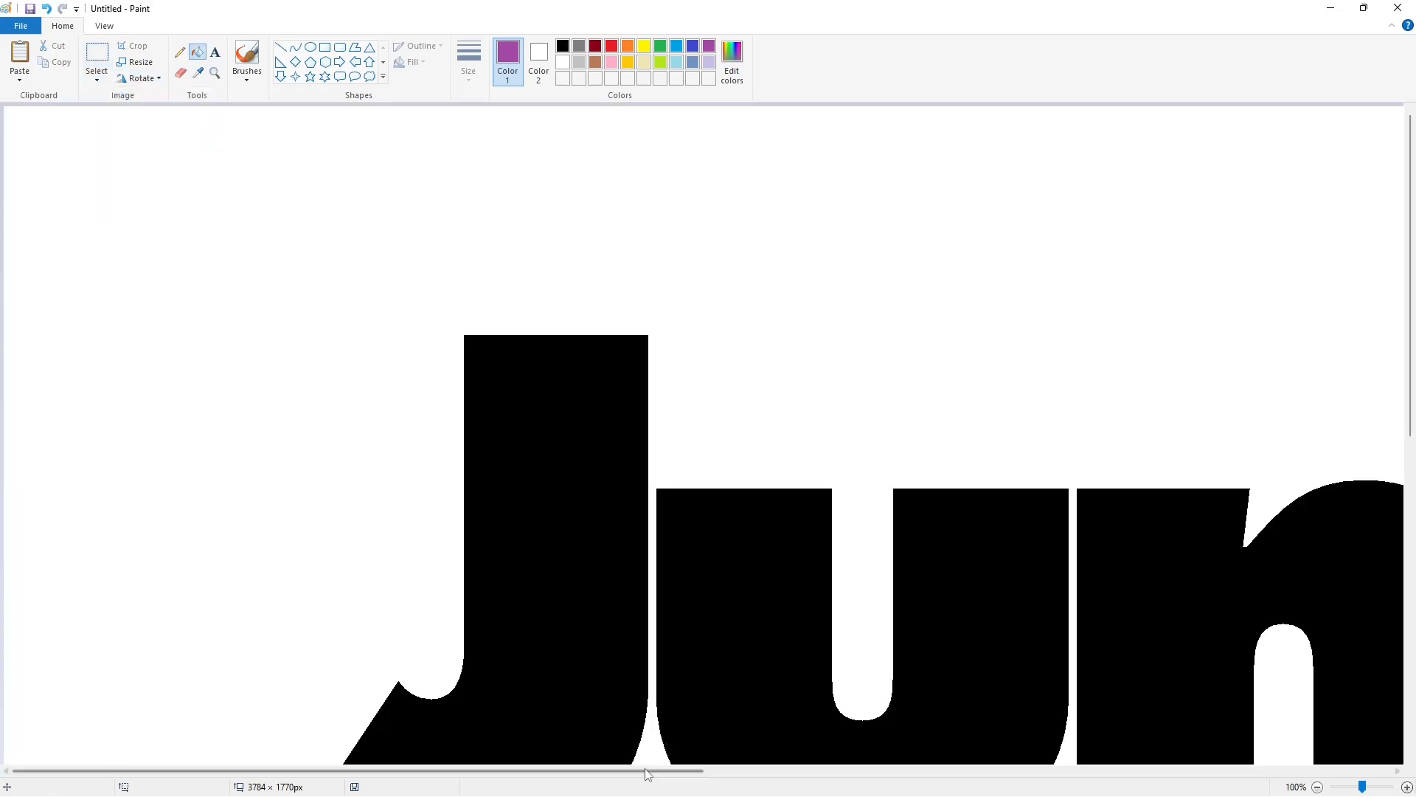
{"action": "left_click_drag", "start_coordinate": [647, 774], "coordinate": [1156, 774]}
{"action": "left_click", "coordinate": [310, 46]}
{"action": "left_click", "coordinate": [562, 45]}
{"action": "left_click_drag", "start_coordinate": [473, 343], "coordinate": [633, 512]}
{"action": "left_click", "coordinate": [692, 45]}
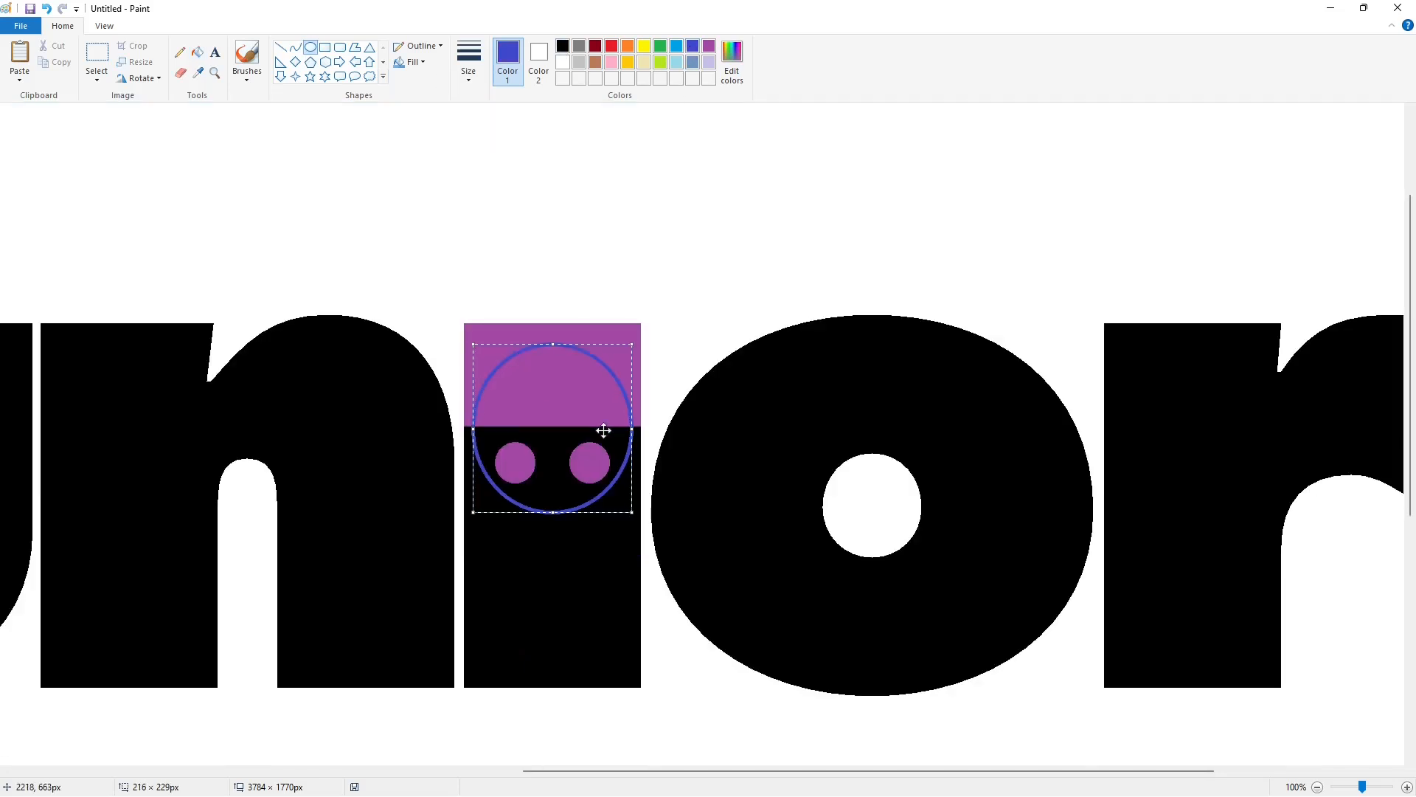
{"action": "left_click_drag", "start_coordinate": [596, 430], "coordinate": [603, 430]}
Widen the indigo ellipse to about 236 px and move it up so it is centred on the top edge of the i stem
{"action": "left_click_drag", "start_coordinate": [480, 428], "coordinate": [465, 466]}
{"action": "key", "text": "Up"}
{"action": "key", "text": "Up"}
{"action": "key", "text": "Up"}
{"action": "key", "text": "Up"}
{"action": "key", "text": "Up"}
{"action": "key", "text": "Up"}
{"action": "key", "text": "Up"}
{"action": "key", "text": "Up"}
{"action": "key", "text": "Up"}
{"action": "key", "text": "Up"}
{"action": "key", "text": "Up"}
{"action": "key", "text": "Up"}
{"action": "key", "text": "Up"}
{"action": "key", "text": "Up"}
{"action": "key", "text": "Up"}
{"action": "key", "text": "Up"}
{"action": "key", "text": "Up"}
{"action": "key", "text": "Up"}
{"action": "key", "text": "Up"}
{"action": "key", "text": "Up"}
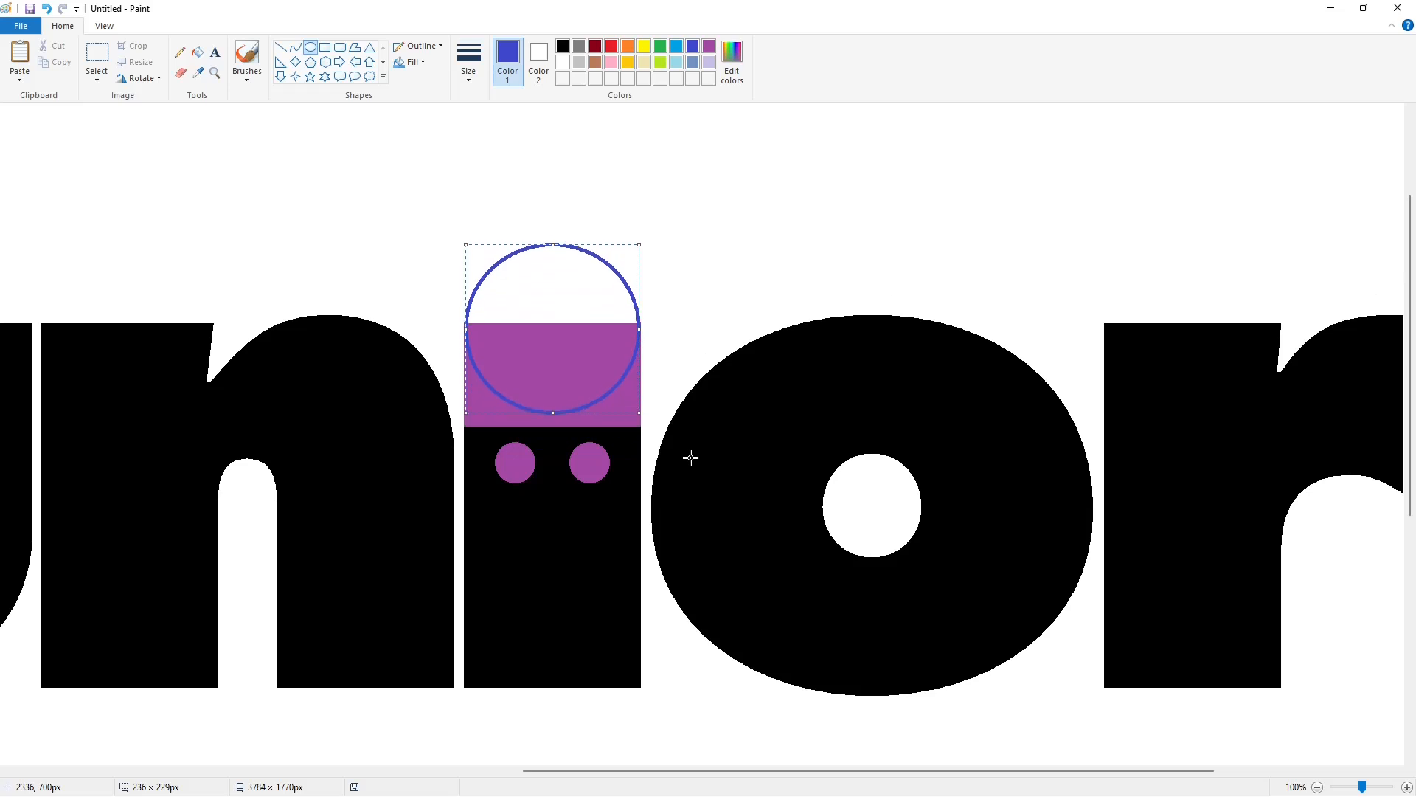
Move the indigo ellipse straight up until it sits just above the i stem with a small gap
{"action": "key", "text": "Up"}
{"action": "key", "text": "Up"}
{"action": "key", "text": "Up"}
{"action": "key", "text": "Up"}
{"action": "key", "text": "Up"}
{"action": "key", "text": "Up"}
{"action": "key", "text": "Up"}
{"action": "key", "text": "Up"}
{"action": "key", "text": "Up"}
{"action": "key", "text": "Up"}
{"action": "key", "text": "Up"}
{"action": "key", "text": "Up"}
{"action": "key", "text": "Up"}
{"action": "key", "text": "Up"}
{"action": "key", "text": "Up"}
{"action": "key", "text": "Up"}
{"action": "key", "text": "Up"}
{"action": "key", "text": "Up"}
{"action": "key", "text": "Up"}
{"action": "key", "text": "Up"}
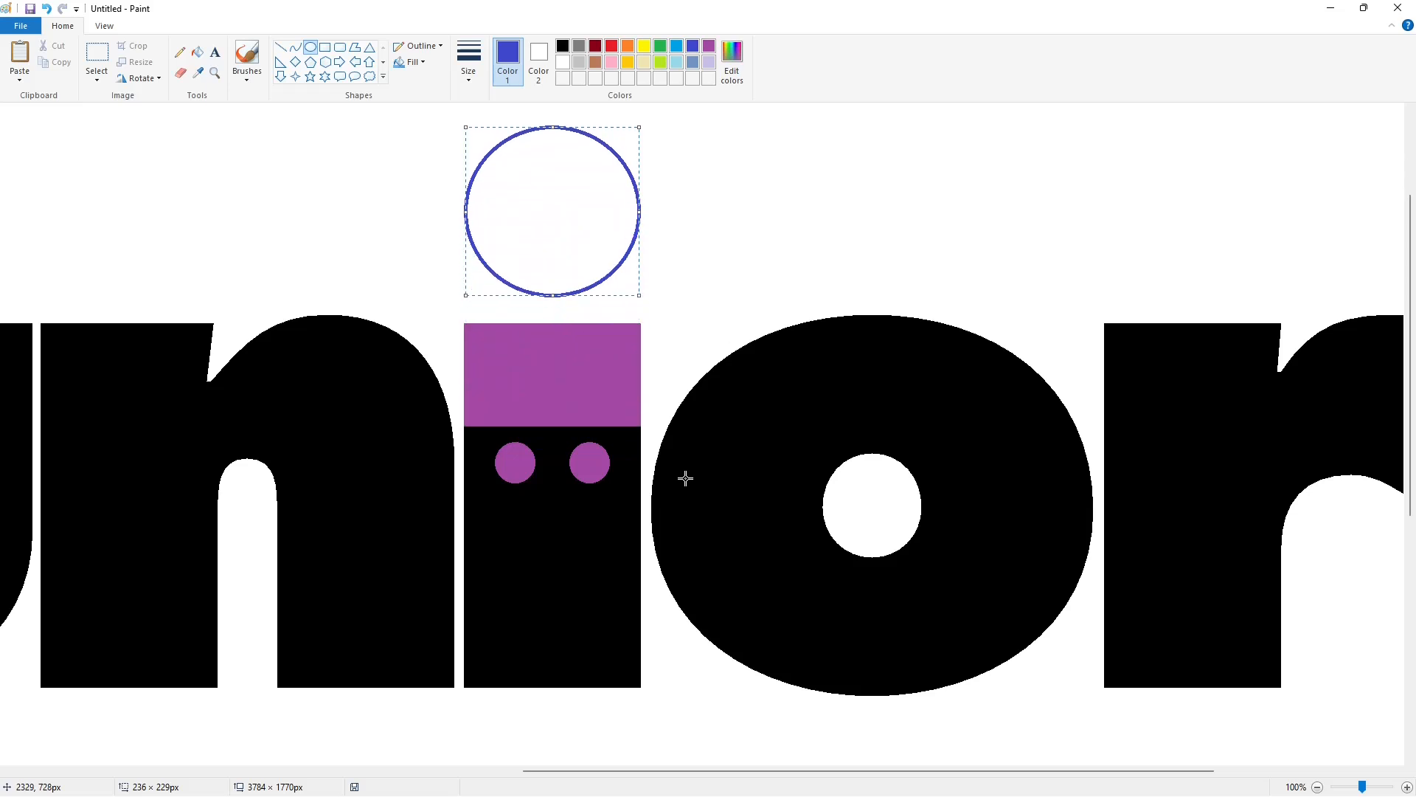
{"action": "left_click", "coordinate": [729, 315]}
Fill the ellipse above the i stem, including its outline, with solid black
{"action": "left_click", "coordinate": [198, 53]}
{"action": "left_click", "coordinate": [555, 222]}
{"action": "scroll", "coordinate": [671, 382], "scroll_direction": "up", "scroll_amount": 3}
{"action": "left_click", "coordinate": [563, 46]}
{"action": "left_click", "coordinate": [549, 361]}
Draw a small circle in the blank area above the n and fill it with black
{"action": "left_click", "coordinate": [311, 47]}
{"action": "mouse_move", "coordinate": [255, 172]}
{"action": "left_mouse_down"}
{"action": "mouse_move", "coordinate": [299, 241]}
{"action": "mouse_move", "coordinate": [360, 279]}
{"action": "left_mouse_up"}
{"action": "left_click", "coordinate": [198, 53]}
{"action": "left_click", "coordinate": [301, 231]}
Copy the small black circle and erase the original with a white fill
{"action": "left_click", "coordinate": [97, 59]}
{"action": "left_click_drag", "start_coordinate": [193, 127], "coordinate": [419, 363]}
{"action": "key", "text": "ctrl+c"}
{"action": "left_click", "coordinate": [198, 52]}
{"action": "left_click", "coordinate": [562, 62]}
{"action": "left_click", "coordinate": [317, 221]}
Paste two copies of the small circle as ears on the upper left and upper right of the black head
{"action": "key", "text": "ctrl+v"}
{"action": "left_click_drag", "start_coordinate": [129, 224], "coordinate": [490, 282]}
{"action": "key", "text": "ctrl+v"}
{"action": "left_click_drag", "start_coordinate": [110, 196], "coordinate": [670, 298]}
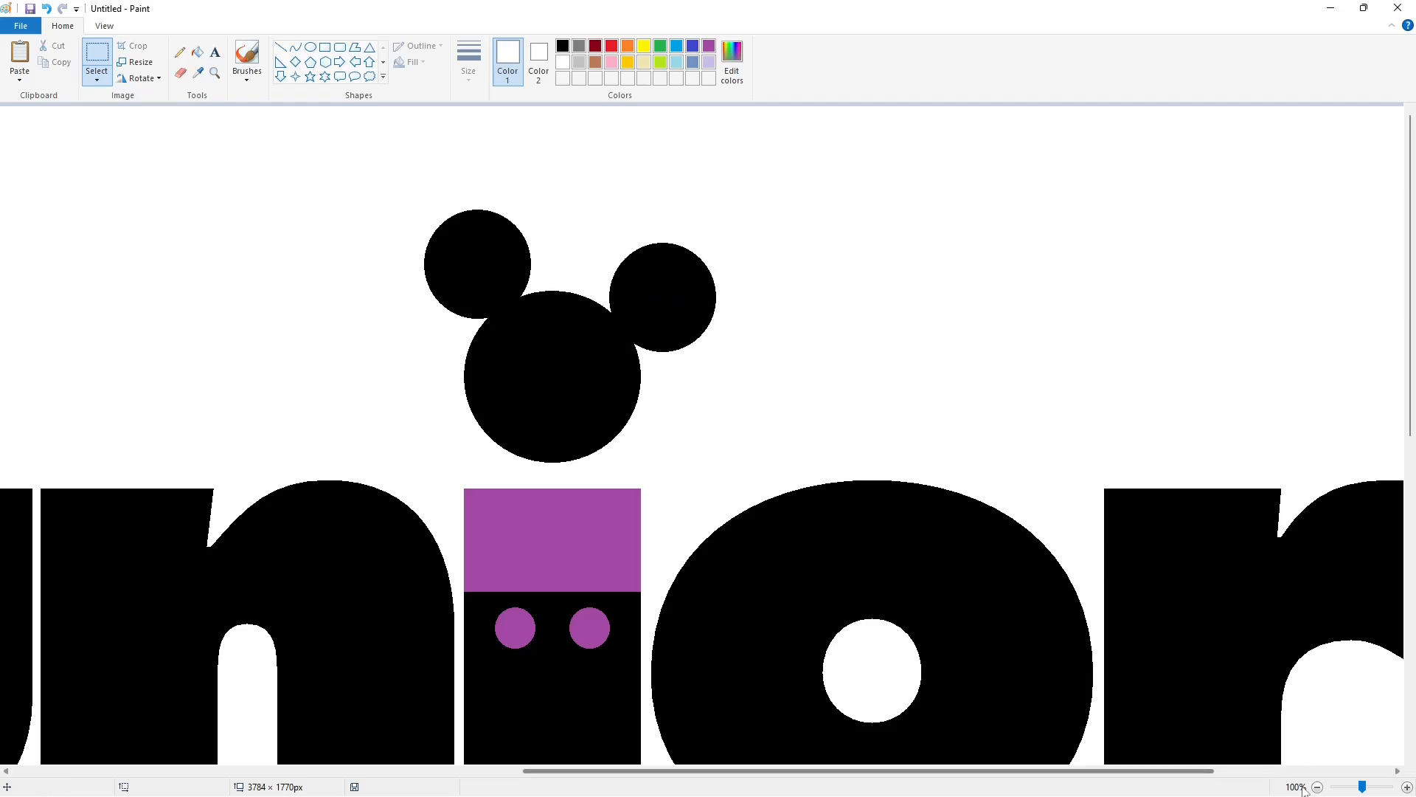
Copy the whole Junior artwork including the eared head, and erase the original J with a white fill
{"action": "scroll", "coordinate": [1242, 666], "scroll_direction": "down", "scroll_amount": 1, "text": "ctrl"}
{"action": "left_click_drag", "start_coordinate": [59, 124], "coordinate": [1156, 618]}
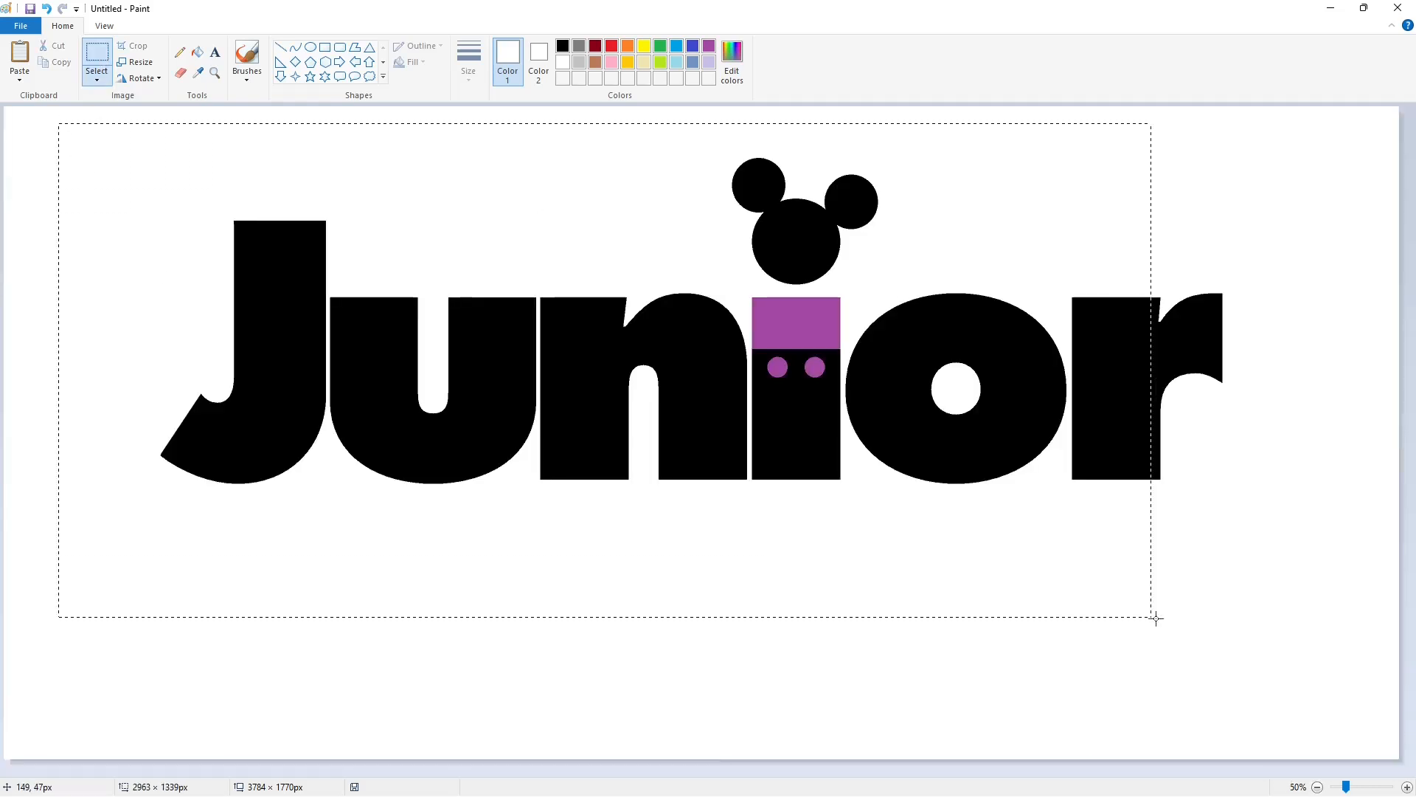
{"action": "left_click", "coordinate": [1331, 603]}
{"action": "left_click", "coordinate": [197, 53]}
{"action": "left_click", "coordinate": [303, 286]}
{"action": "key", "text": "ctrl+v"}
{"action": "left_click_drag", "start_coordinate": [355, 327], "coordinate": [423, 347]}
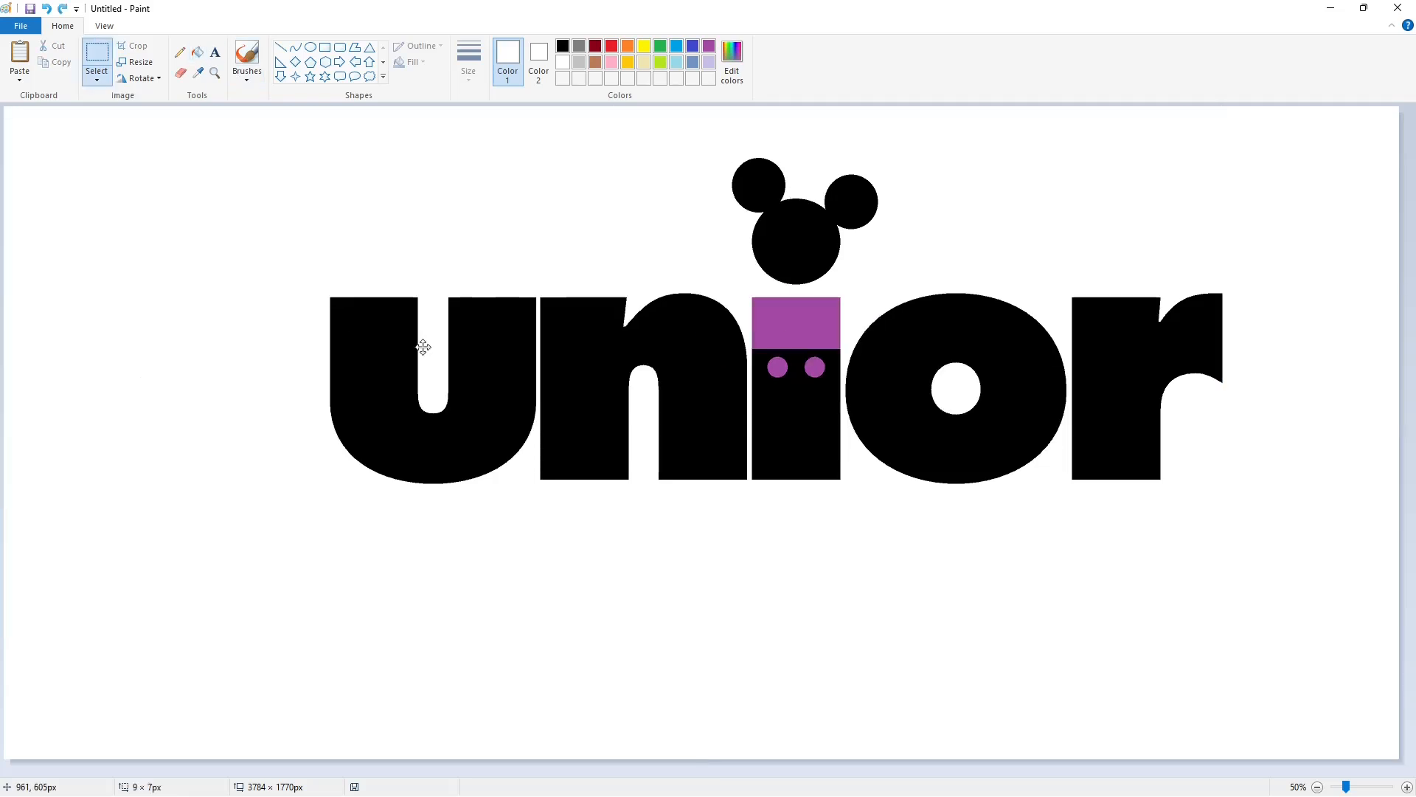
Erase the remaining original letters and head with white fills, and paste the copied logo lower on the canvas
{"action": "left_click", "coordinate": [198, 52]}
{"action": "left_click", "coordinate": [383, 351]}
{"action": "left_click", "coordinate": [737, 361]}
{"action": "left_click", "coordinate": [796, 341]}
{"action": "left_click", "coordinate": [797, 394]}
{"action": "left_click", "coordinate": [796, 244]}
{"action": "left_click", "coordinate": [874, 385]}
{"action": "left_click", "coordinate": [1110, 404]}
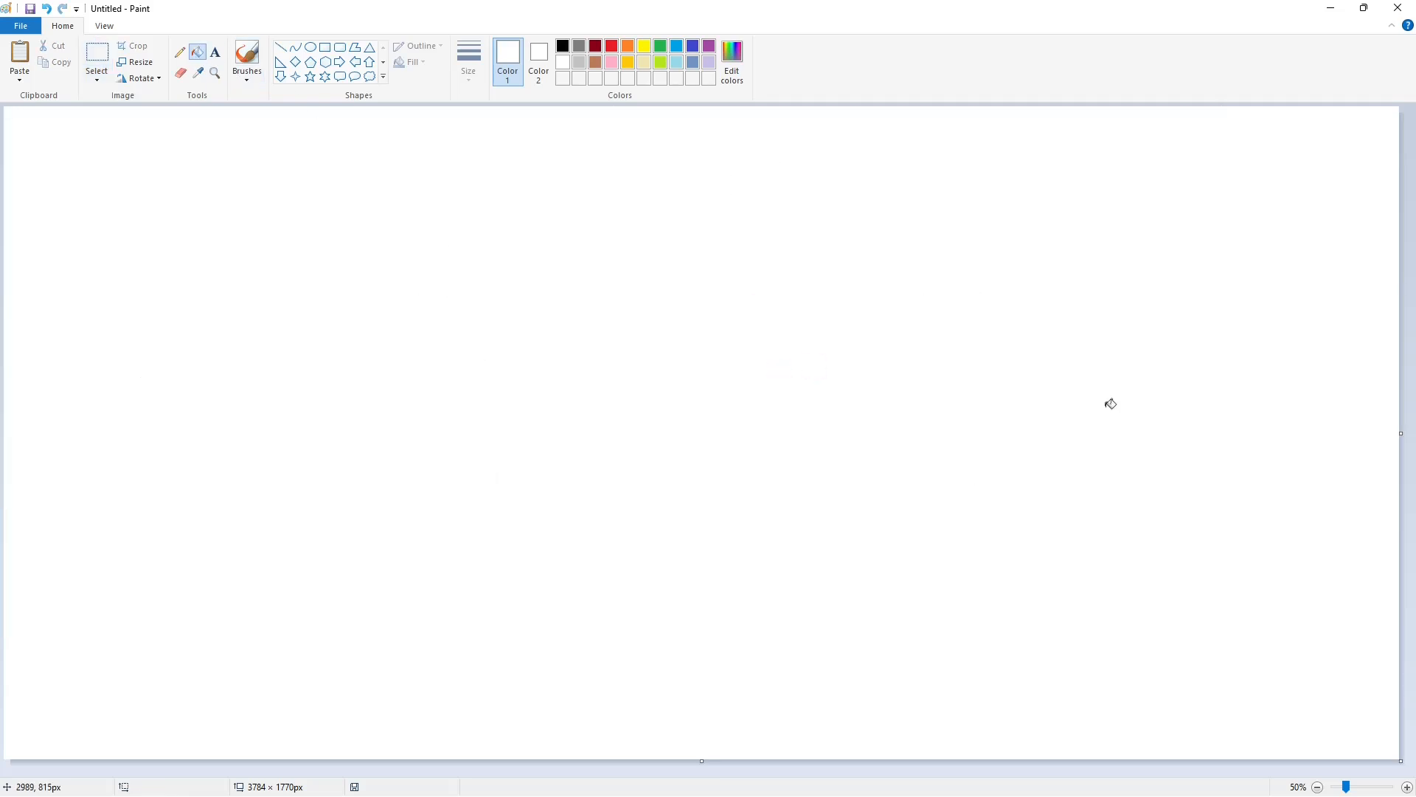
{"action": "key", "text": "ctrl+v"}
{"action": "left_click_drag", "start_coordinate": [514, 386], "coordinate": [524, 586]}
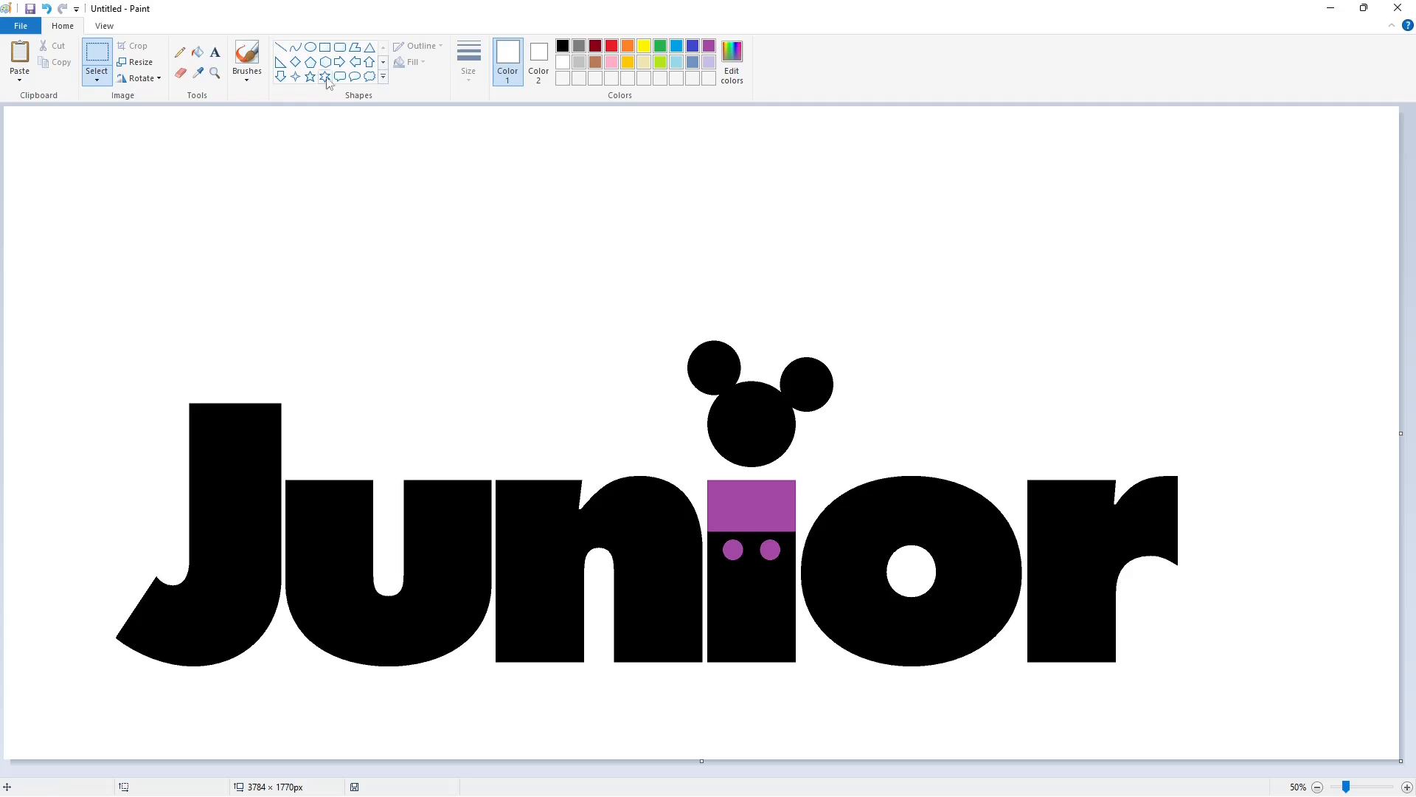
Cut off the tip of the r's arm with a vertical white line and fill the remnant with white
{"action": "left_click", "coordinate": [281, 47]}
{"action": "left_click", "coordinate": [198, 52]}
{"action": "left_click", "coordinate": [1172, 520]}
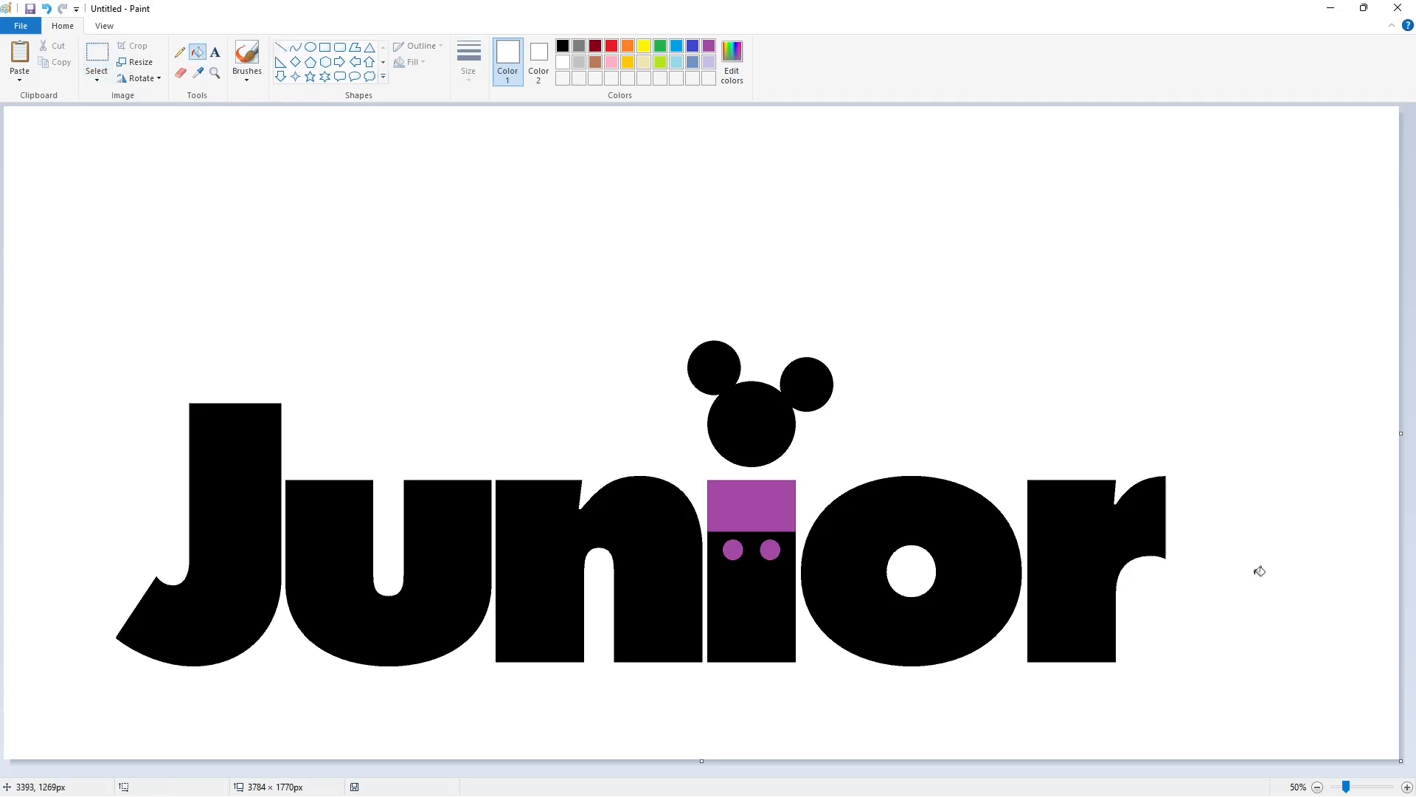
Add the purple text "Disney" above the word Junior in the Waltograph font at size 400
{"action": "left_click", "coordinate": [150, 107]}
{"action": "left_click", "coordinate": [108, 76]}
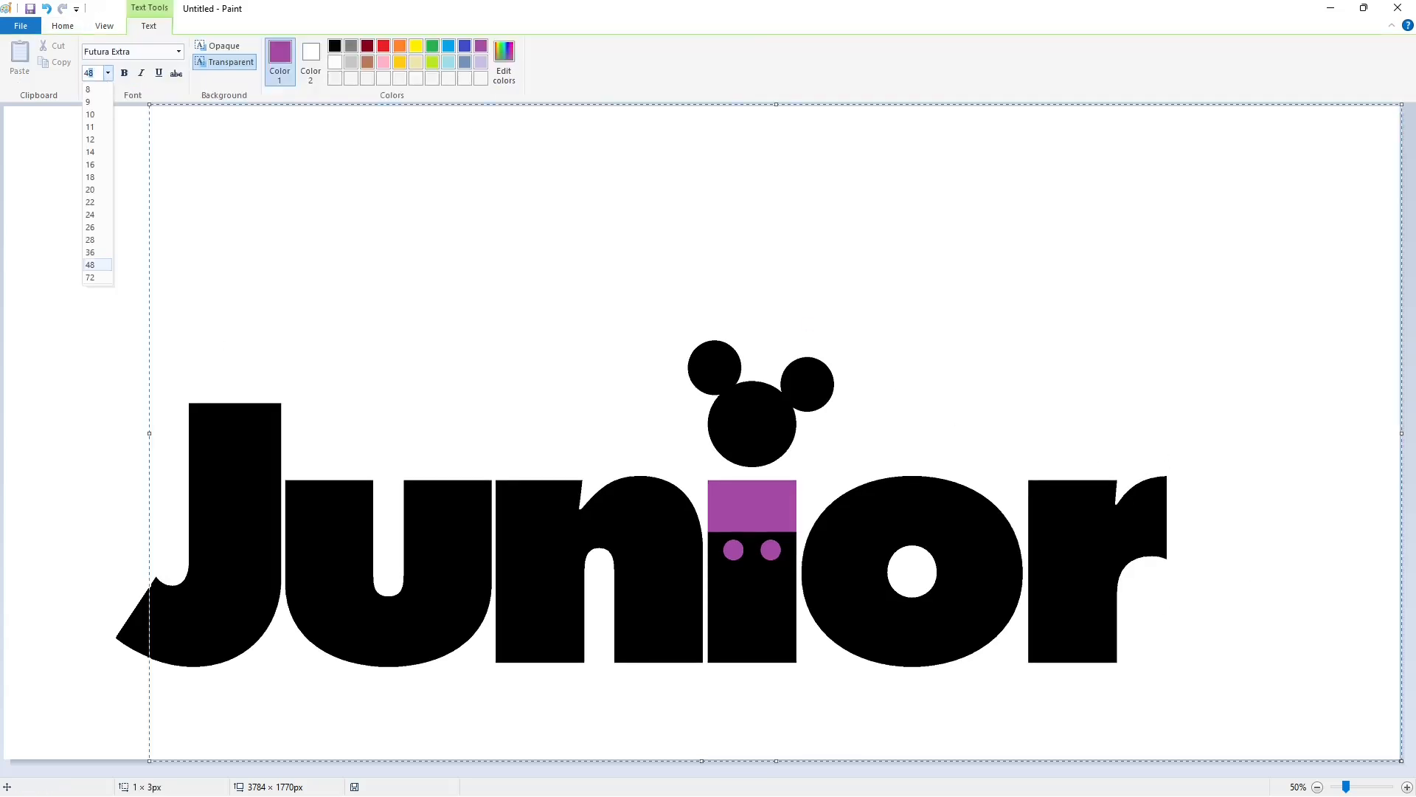
{"action": "left_click", "coordinate": [96, 264]}
{"action": "left_click", "coordinate": [178, 52]}
{"action": "scroll", "coordinate": [149, 402], "scroll_direction": "down", "scroll_amount": 20}
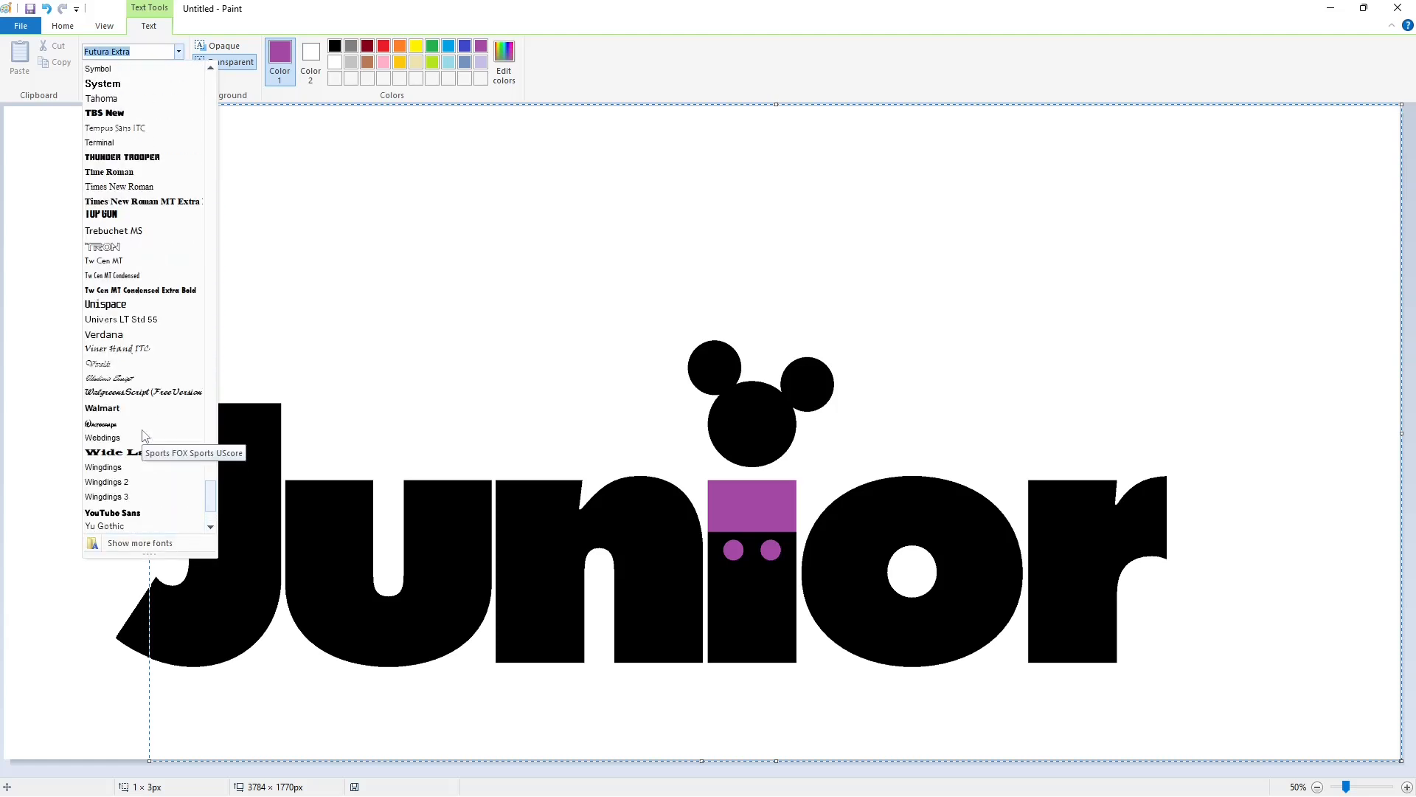
{"action": "left_click", "coordinate": [111, 424]}
{"action": "type", "text": "Dis"}
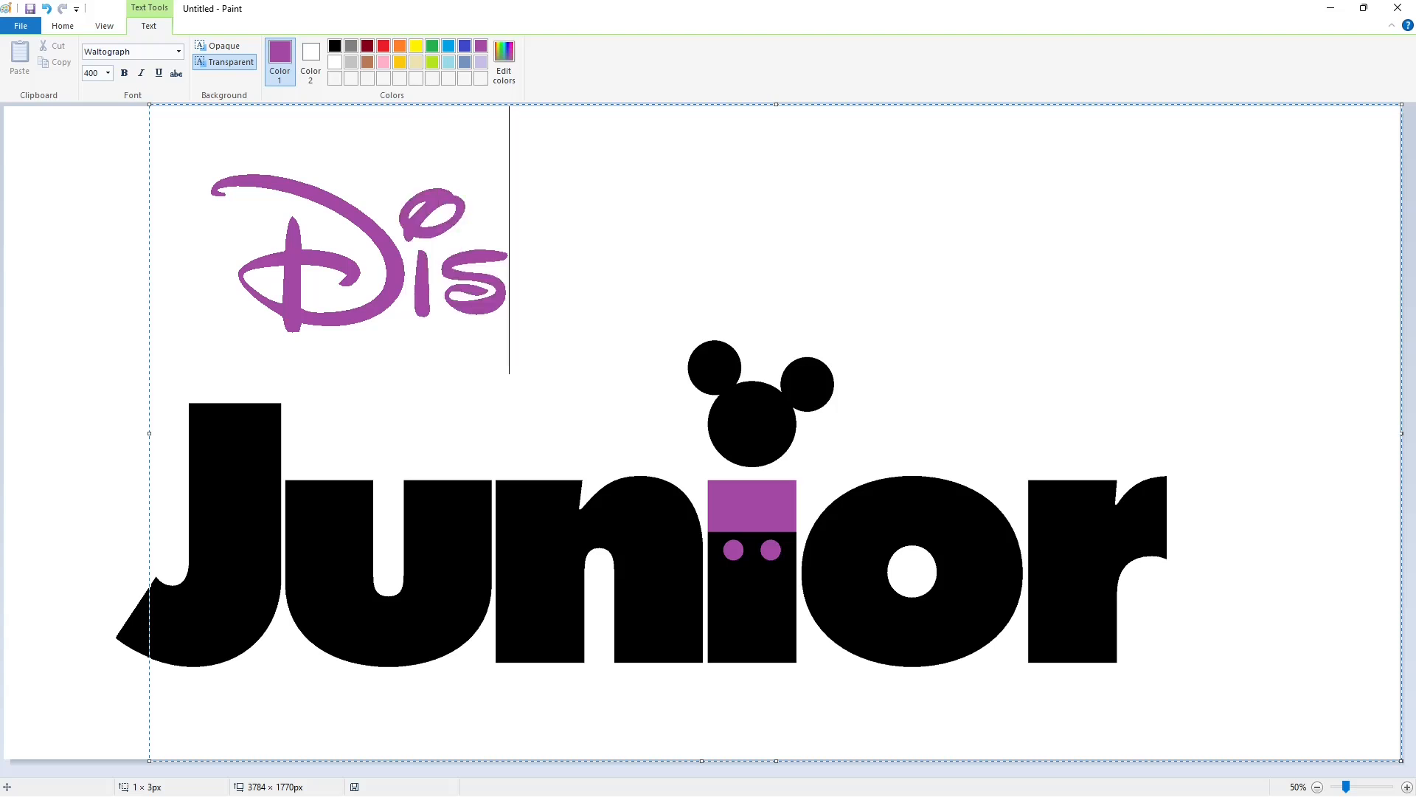
{"action": "type", "text": "ney"}
Move the Disney text down to the canvas's left edge and set its size to 470
{"action": "left_click_drag", "start_coordinate": [150, 104], "coordinate": [62, 157]}
{"action": "left_click_drag", "start_coordinate": [664, 273], "coordinate": [8, 174]}
{"action": "left_click", "coordinate": [108, 73]}
{"action": "type", "text": "470"}
{"action": "key", "text": "Return"}
{"action": "left_click", "coordinate": [767, 266]}
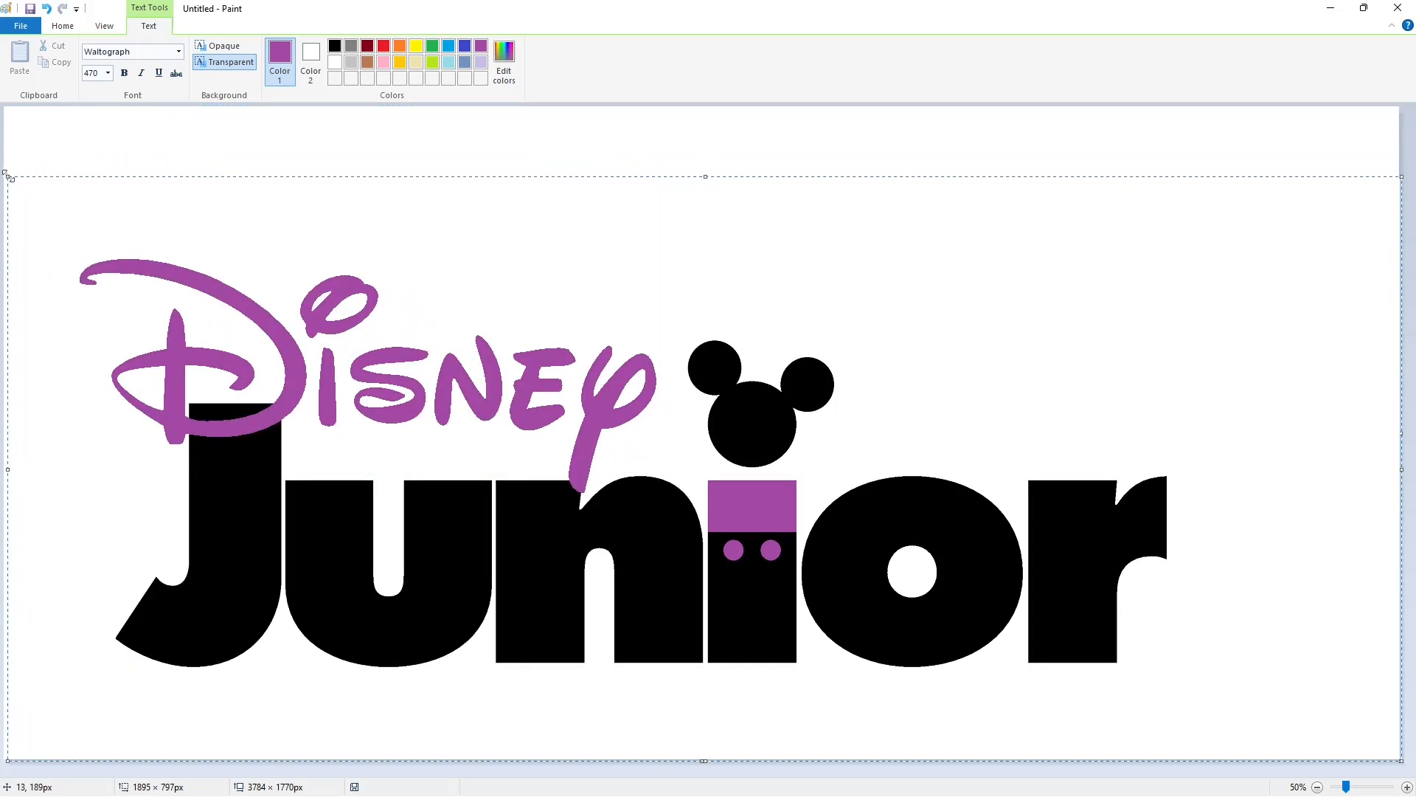
Set the Disney text size to 480 and extend its text box to the canvas's left edge
{"action": "key", "text": "ctrl+a"}
{"action": "left_click", "coordinate": [108, 73]}
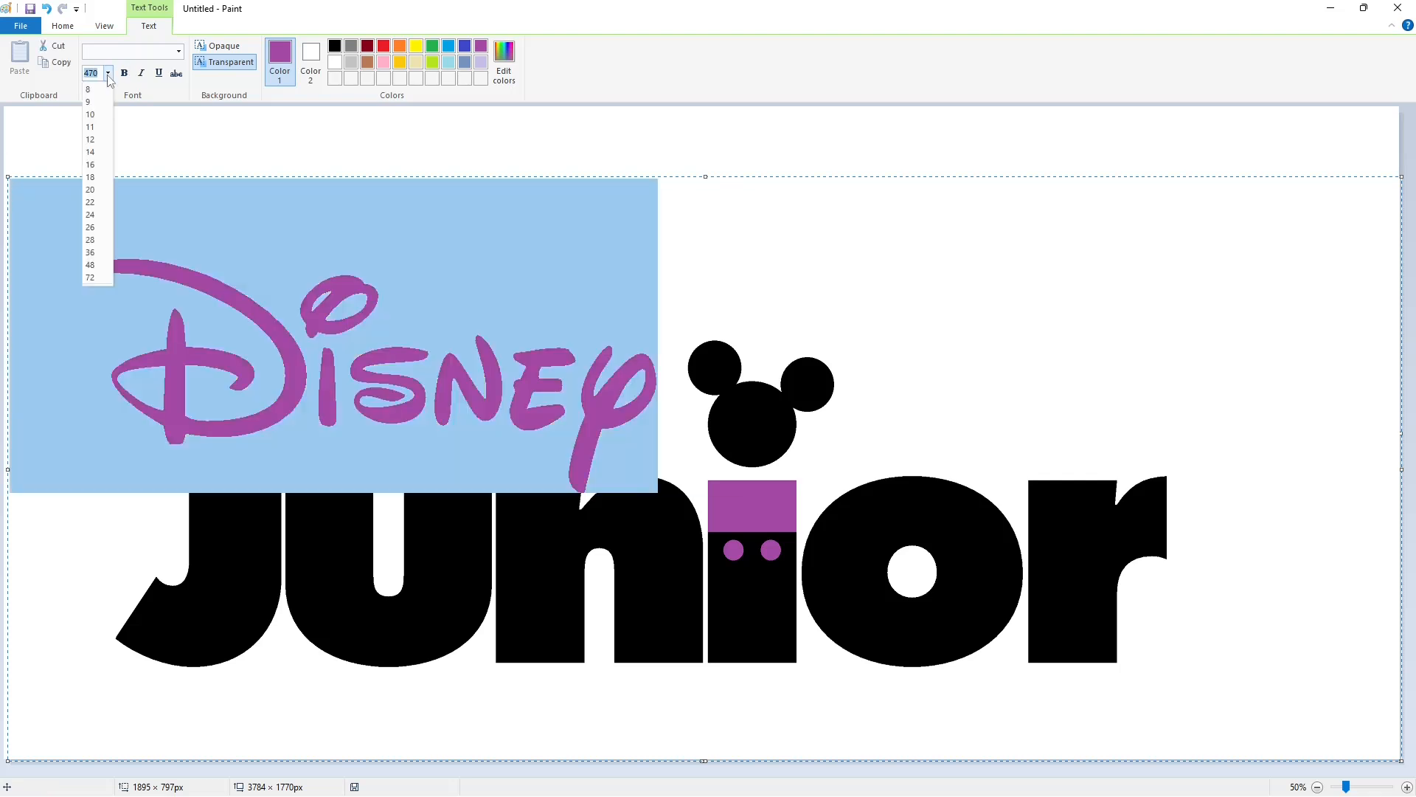
{"action": "type", "text": "480"}
{"action": "key", "text": "Return"}
{"action": "left_click", "coordinate": [12, 186]}
{"action": "mouse_move", "coordinate": [8, 177]}
{"action": "left_mouse_down"}
{"action": "mouse_move", "coordinate": [2, 191]}
{"action": "mouse_move", "coordinate": [3, 177]}
{"action": "left_mouse_up"}
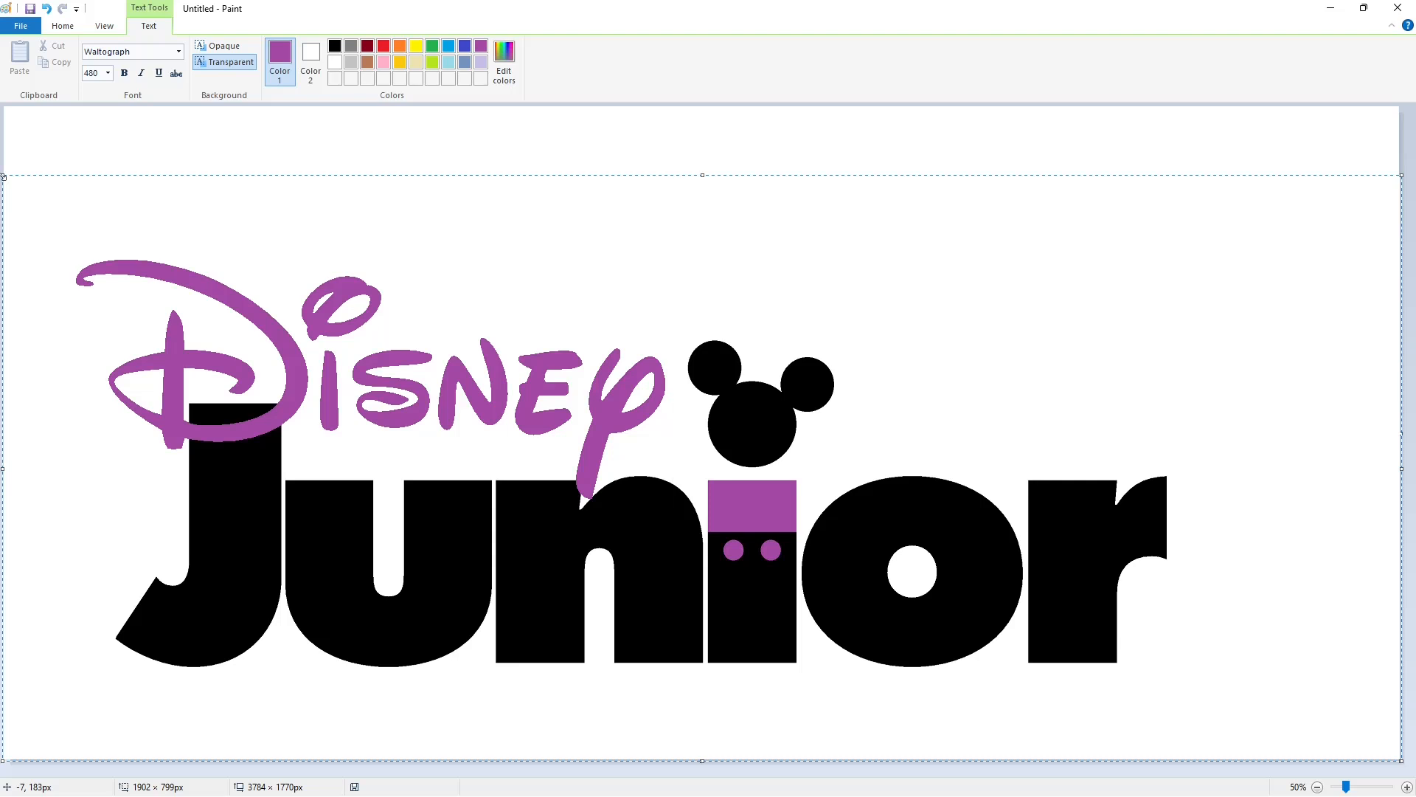
Set the Disney text size to 488 and place it in the blank area above the letters o and r
{"action": "key", "text": "ctrl+a"}
{"action": "left_click", "coordinate": [108, 74]}
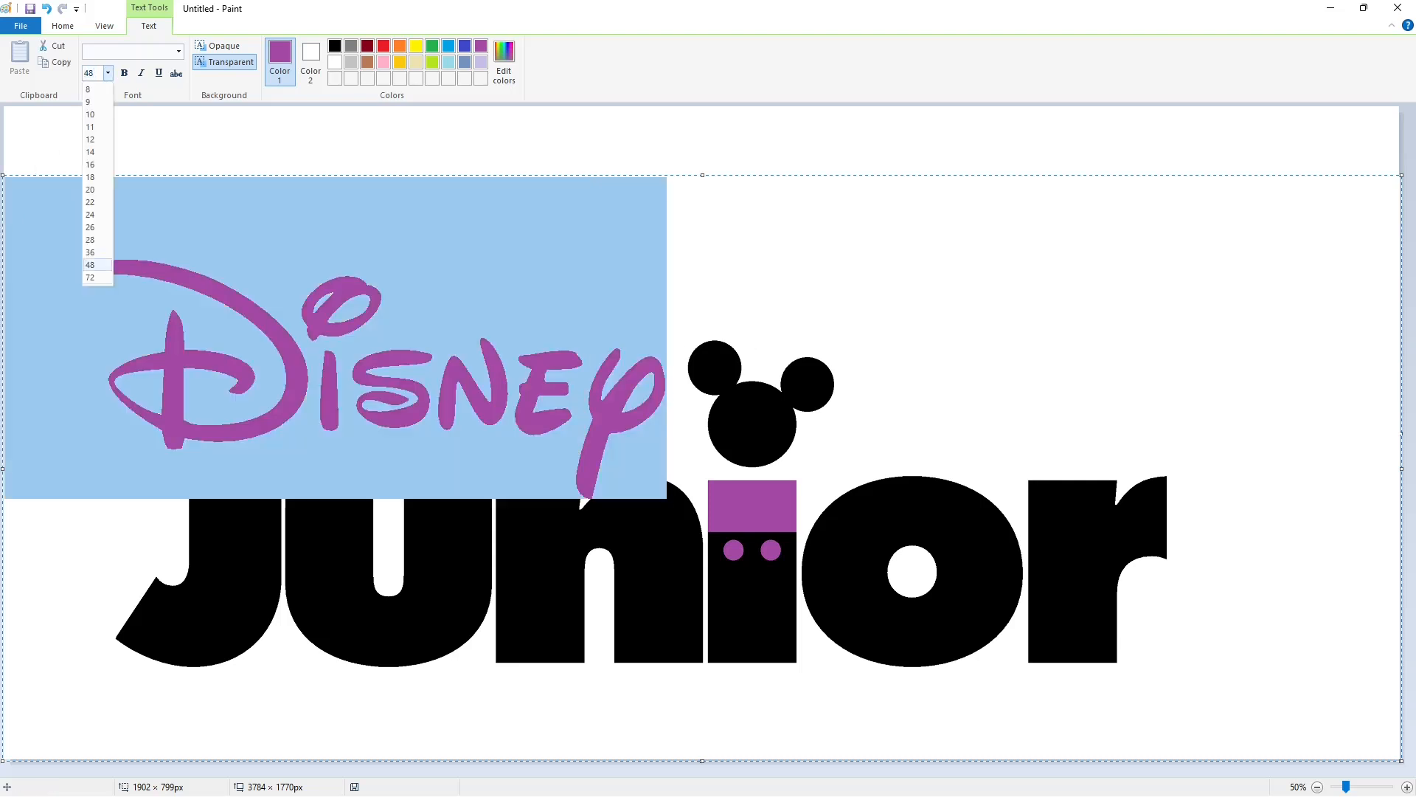
{"action": "type", "text": "8"}
{"action": "key", "text": "Return"}
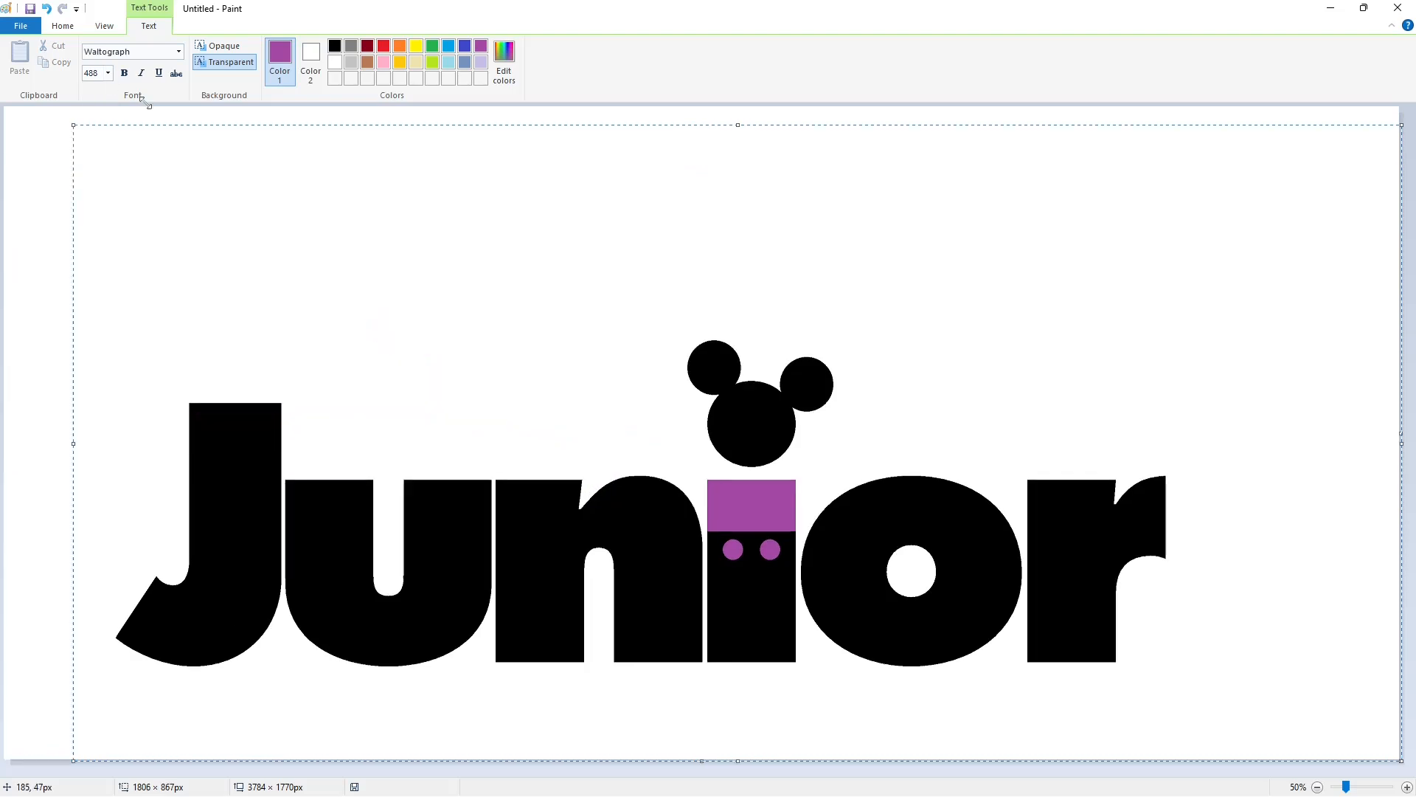
{"action": "left_click_drag", "start_coordinate": [146, 102], "coordinate": [1401, 486]}
{"action": "left_click", "coordinate": [369, 177]}
Copy the Disney text and place the copy with its D overlapping the J and the y's tail touching the n
{"action": "left_click", "coordinate": [97, 53]}
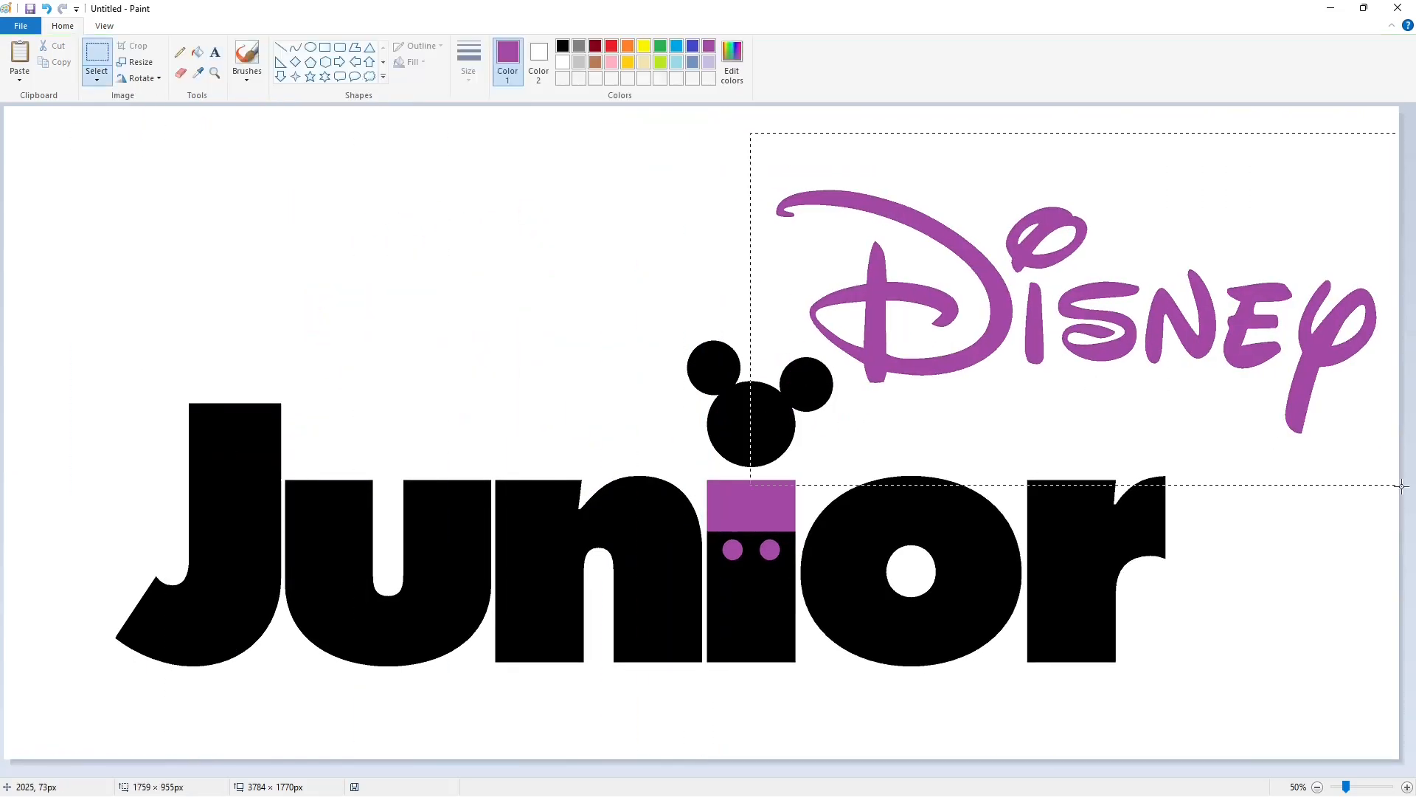
{"action": "key", "text": "ctrl+c"}
{"action": "key", "text": "ctrl+v"}
{"action": "left_click_drag", "start_coordinate": [548, 358], "coordinate": [582, 450]}
{"action": "left_click", "coordinate": [814, 430]}
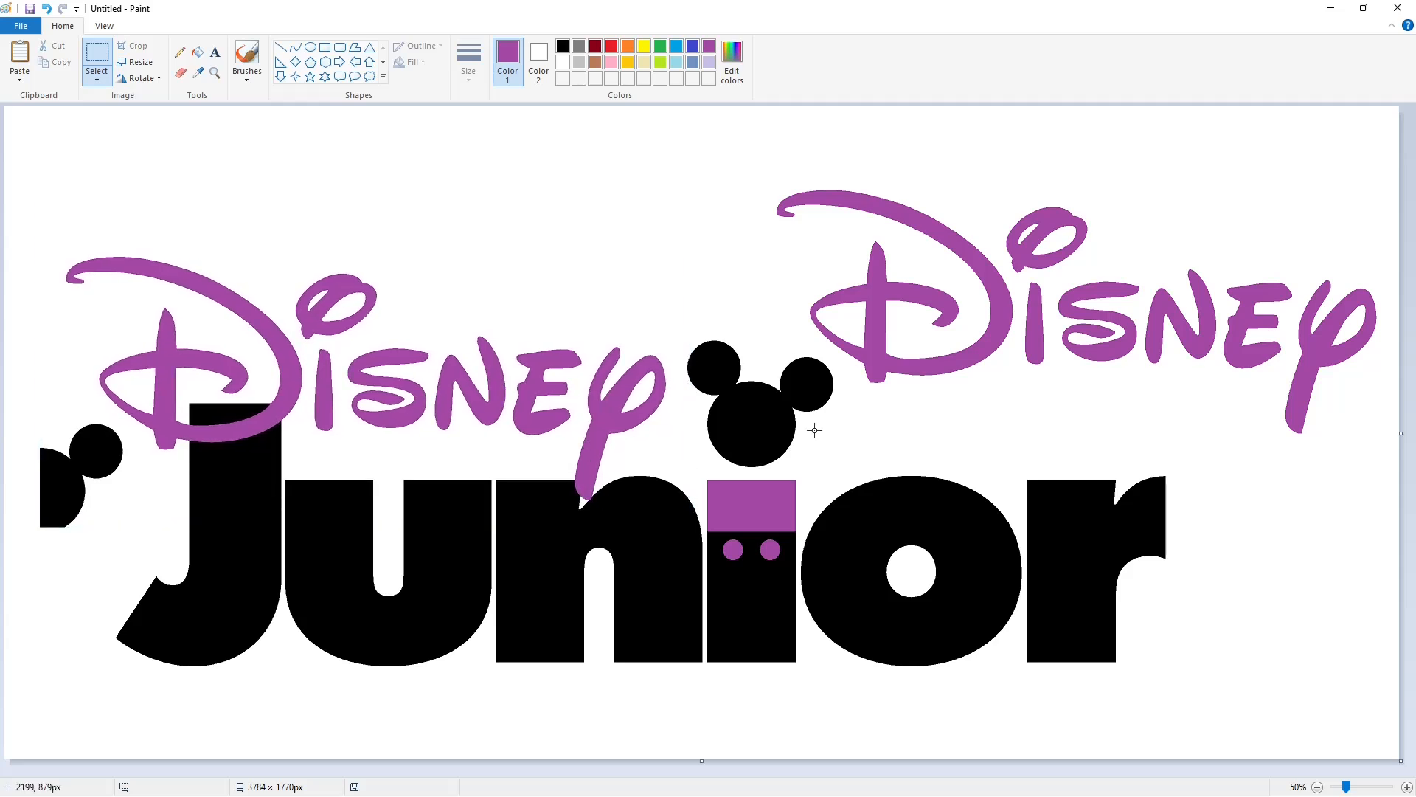
Erase the stray head fragments beside the J and the piece of the J inside the D with white fills
{"action": "left_click", "coordinate": [196, 52]}
{"action": "left_click", "coordinate": [563, 62]}
{"action": "left_click", "coordinate": [96, 450]}
{"action": "left_click", "coordinate": [229, 413]}
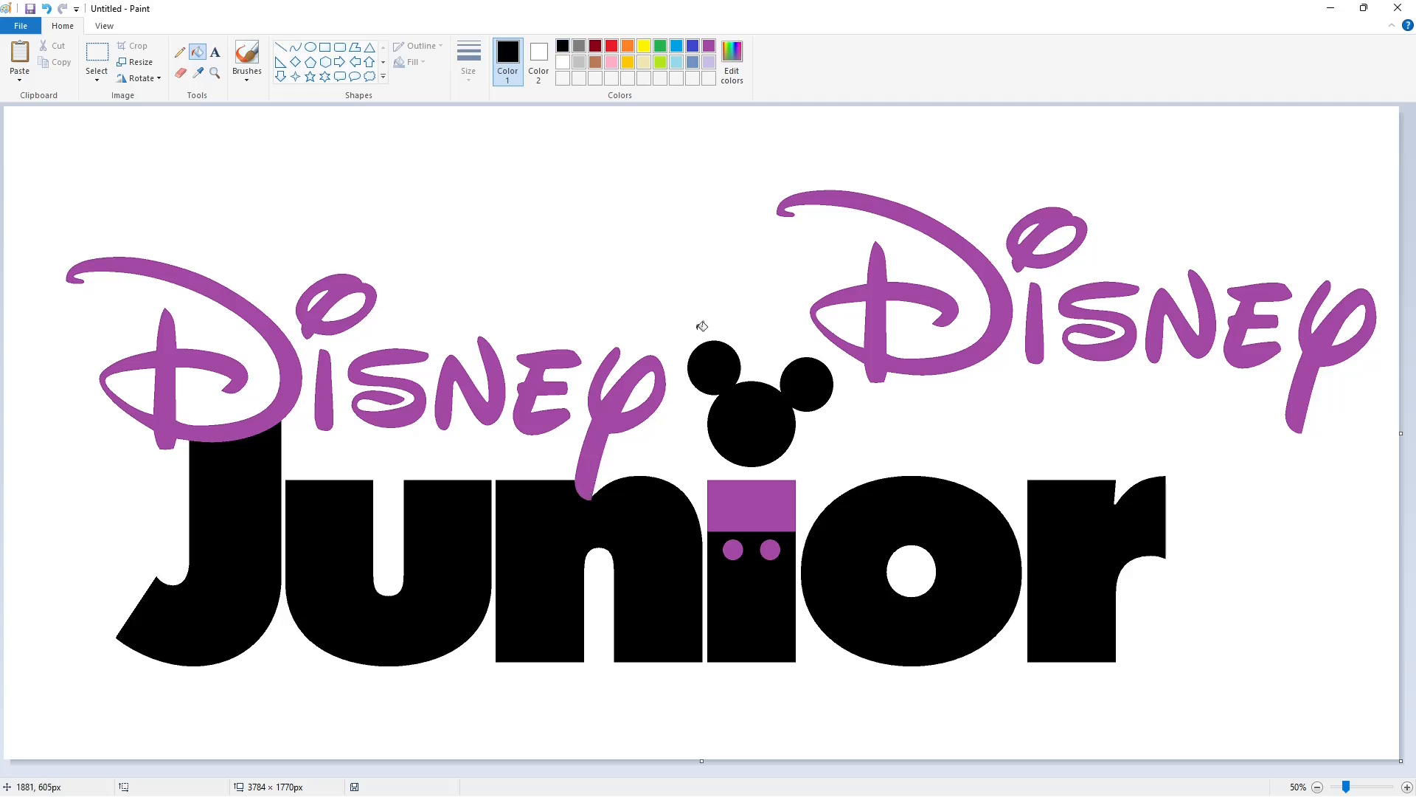
Erase every letter of the original Disney text above the o and r with white fills
{"action": "left_click", "coordinate": [563, 62]}
{"action": "left_click", "coordinate": [999, 291]}
{"action": "left_click", "coordinate": [1034, 306]}
{"action": "left_click", "coordinate": [1199, 321]}
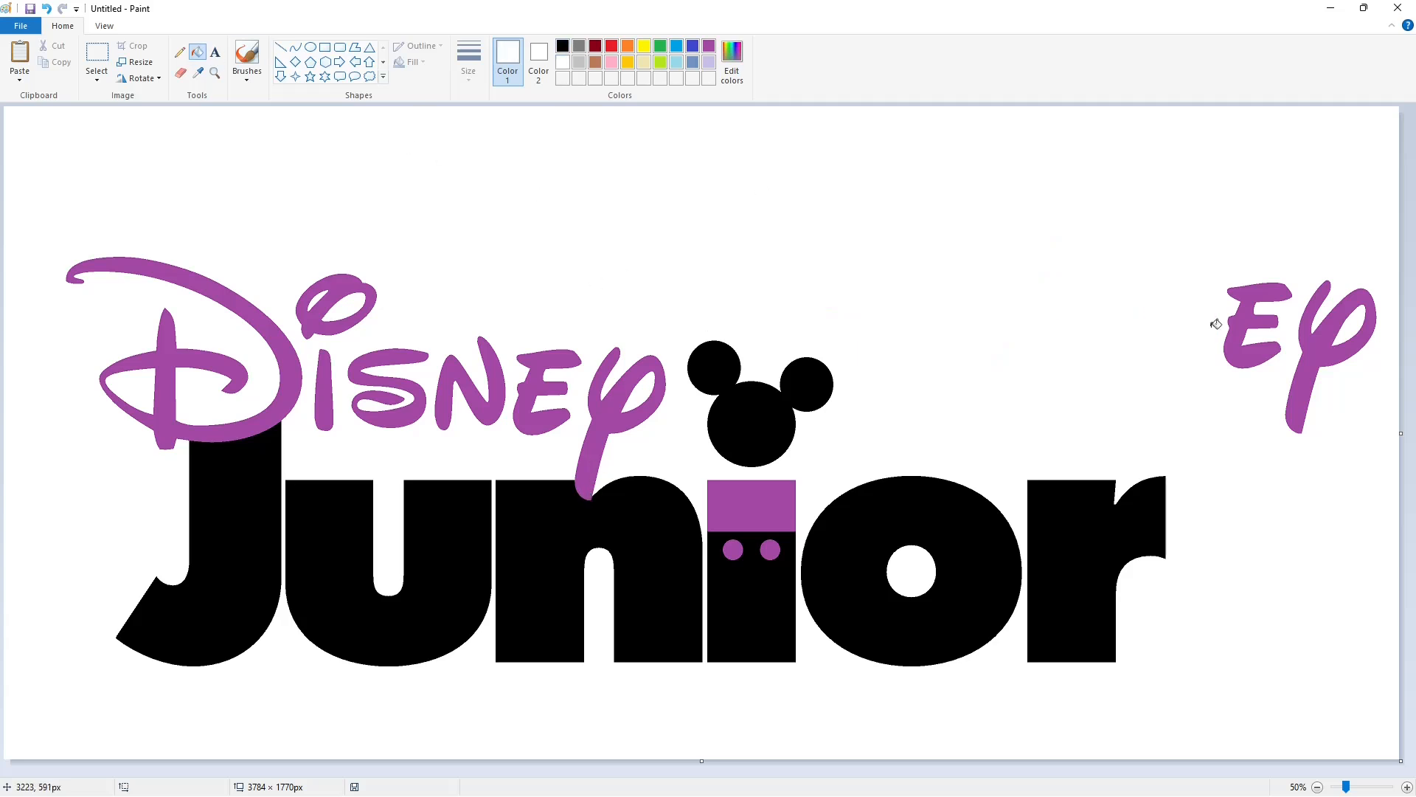
{"action": "left_click", "coordinate": [1247, 322]}
{"action": "left_click", "coordinate": [1316, 339]}
Copy the complete Disney Junior logo
{"action": "left_click", "coordinate": [97, 55]}
{"action": "left_click_drag", "start_coordinate": [1330, 734], "coordinate": [3, 107]}
{"action": "key", "text": "Escape"}
{"action": "left_click", "coordinate": [558, 147]}
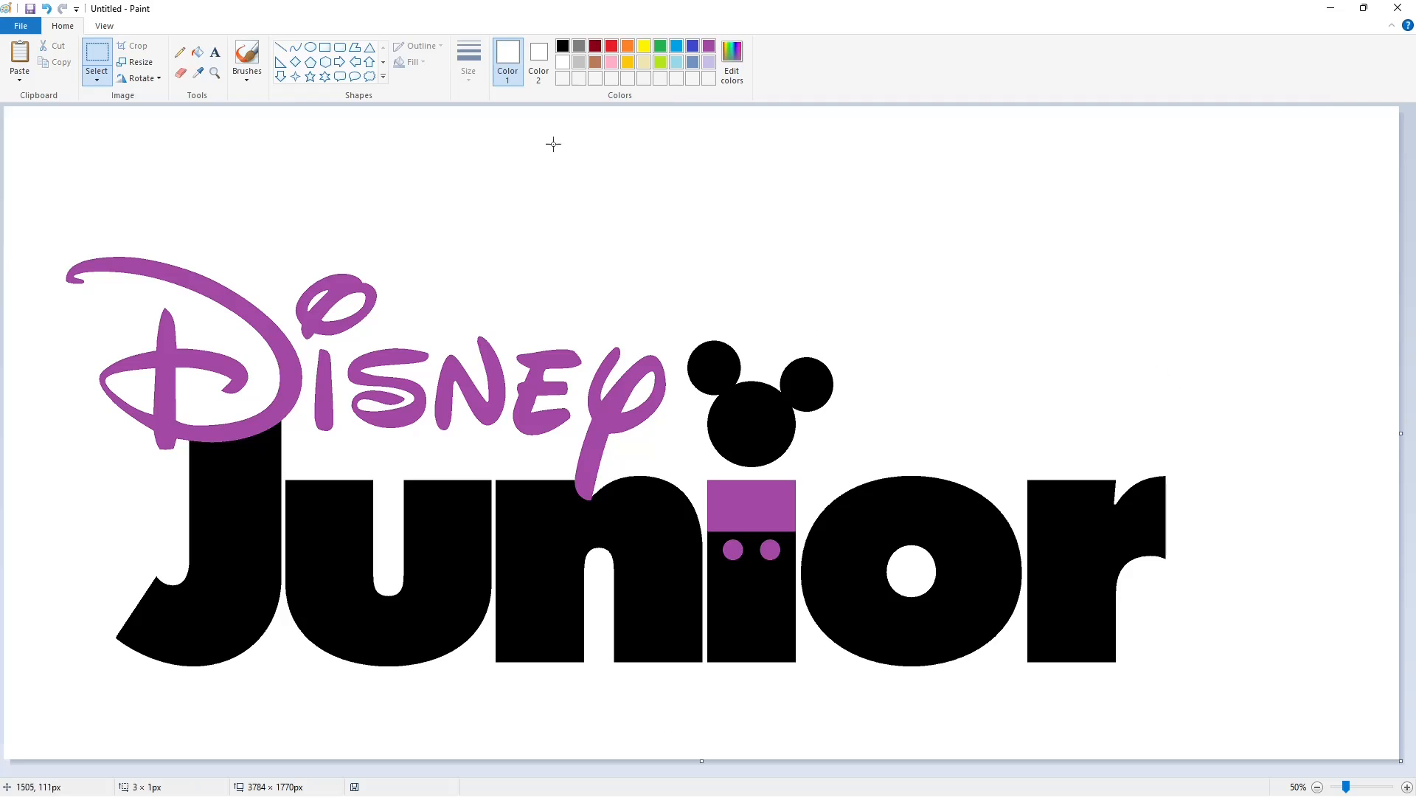
Cover the original logo with a solid white rectangle and paste the copy centred on the canvas
{"action": "left_click", "coordinate": [324, 48]}
{"action": "left_click", "coordinate": [410, 63]}
{"action": "left_click", "coordinate": [427, 96]}
{"action": "left_click_drag", "start_coordinate": [39, 182], "coordinate": [1280, 689]}
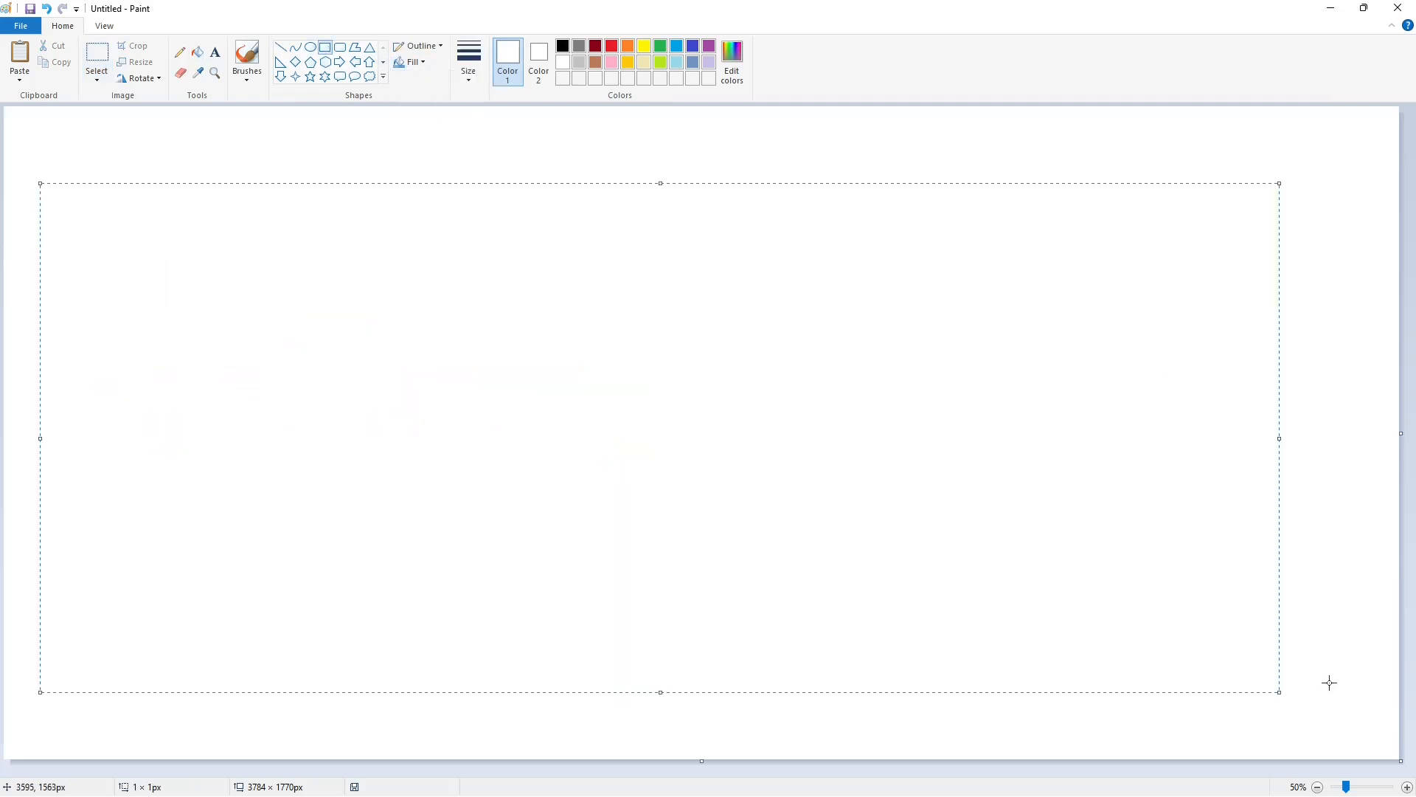
{"action": "key", "text": "ctrl+v"}
{"action": "left_click_drag", "start_coordinate": [674, 470], "coordinate": [738, 389]}
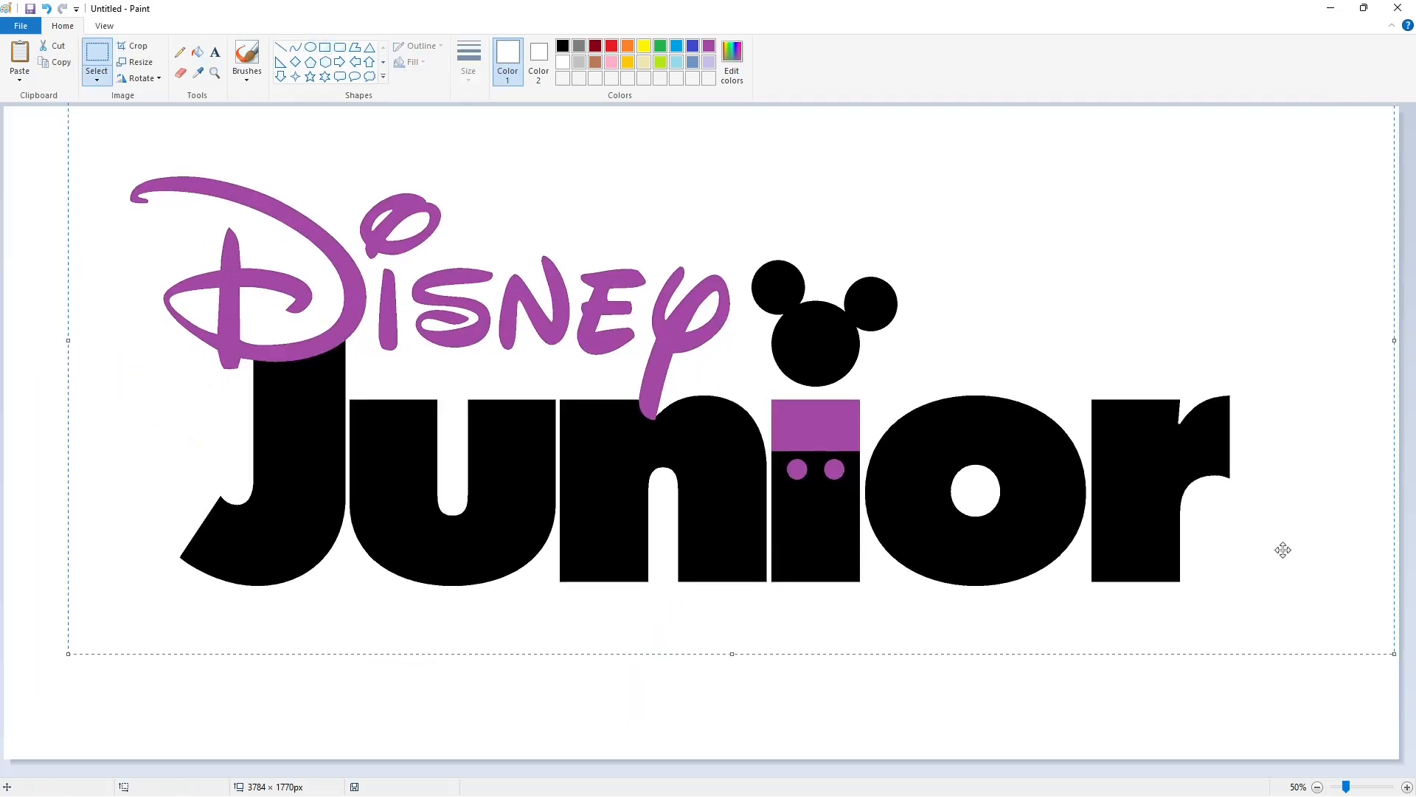
Mix a custom green with Red 78, Green 182, Blue 124 and fill the J with it
{"action": "left_click", "coordinate": [660, 47]}
{"action": "left_click", "coordinate": [732, 63]}
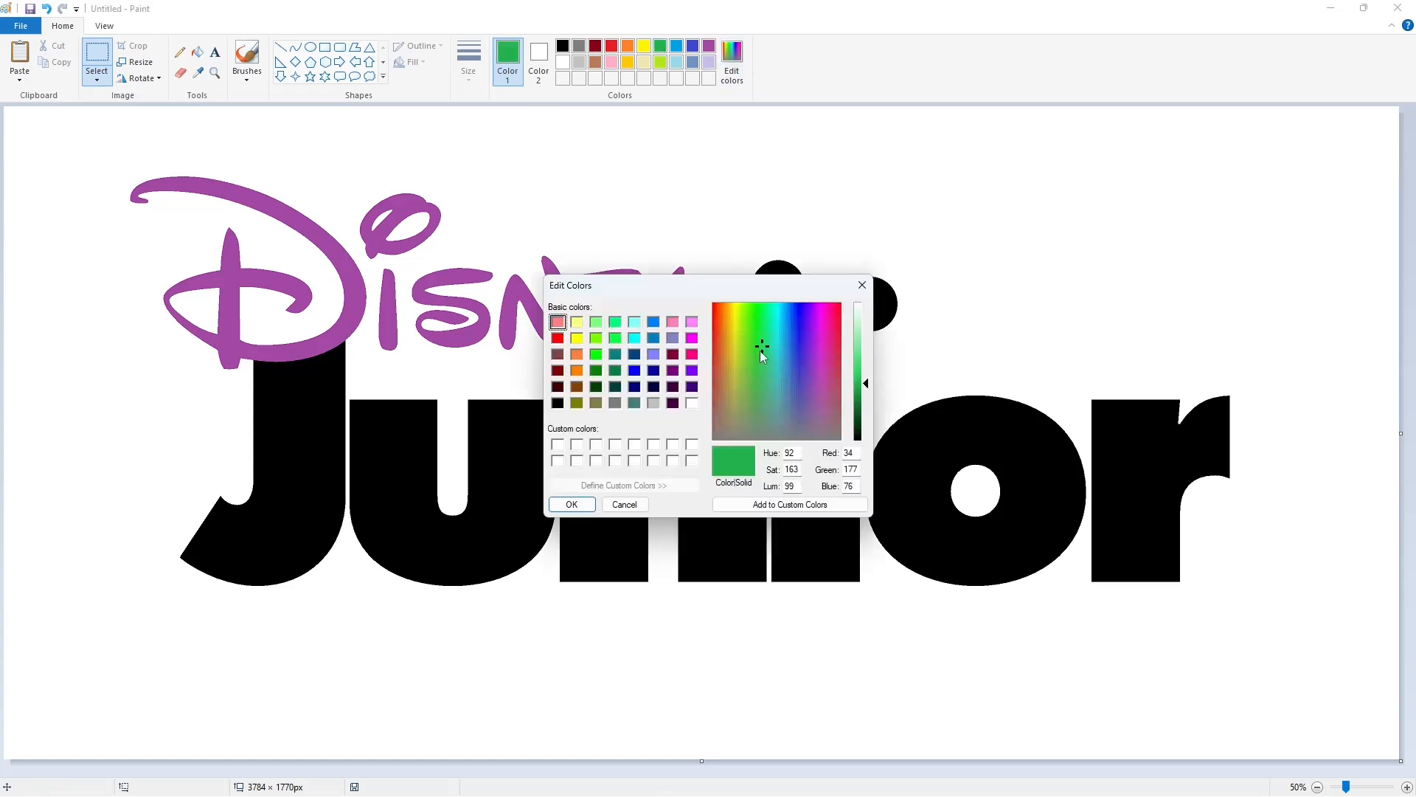
{"action": "left_click_drag", "start_coordinate": [761, 352], "coordinate": [766, 383]}
{"action": "left_click", "coordinate": [864, 371]}
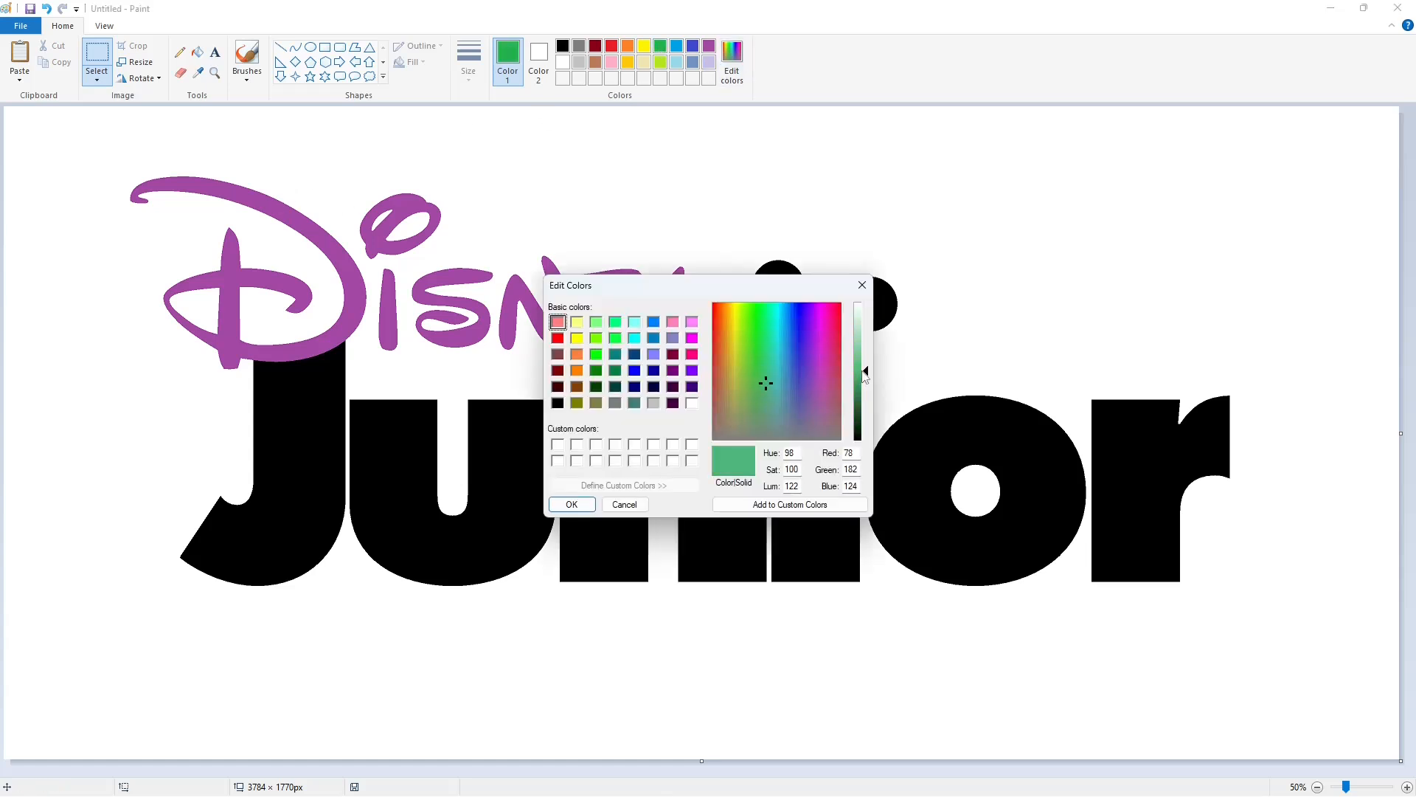
{"action": "left_click", "coordinate": [572, 505]}
{"action": "left_click", "coordinate": [197, 51]}
{"action": "left_click", "coordinate": [299, 480]}
Mix a slightly more vivid custom green, undo the J's last fill and fill the J with the new shade
{"action": "left_click", "coordinate": [732, 63]}
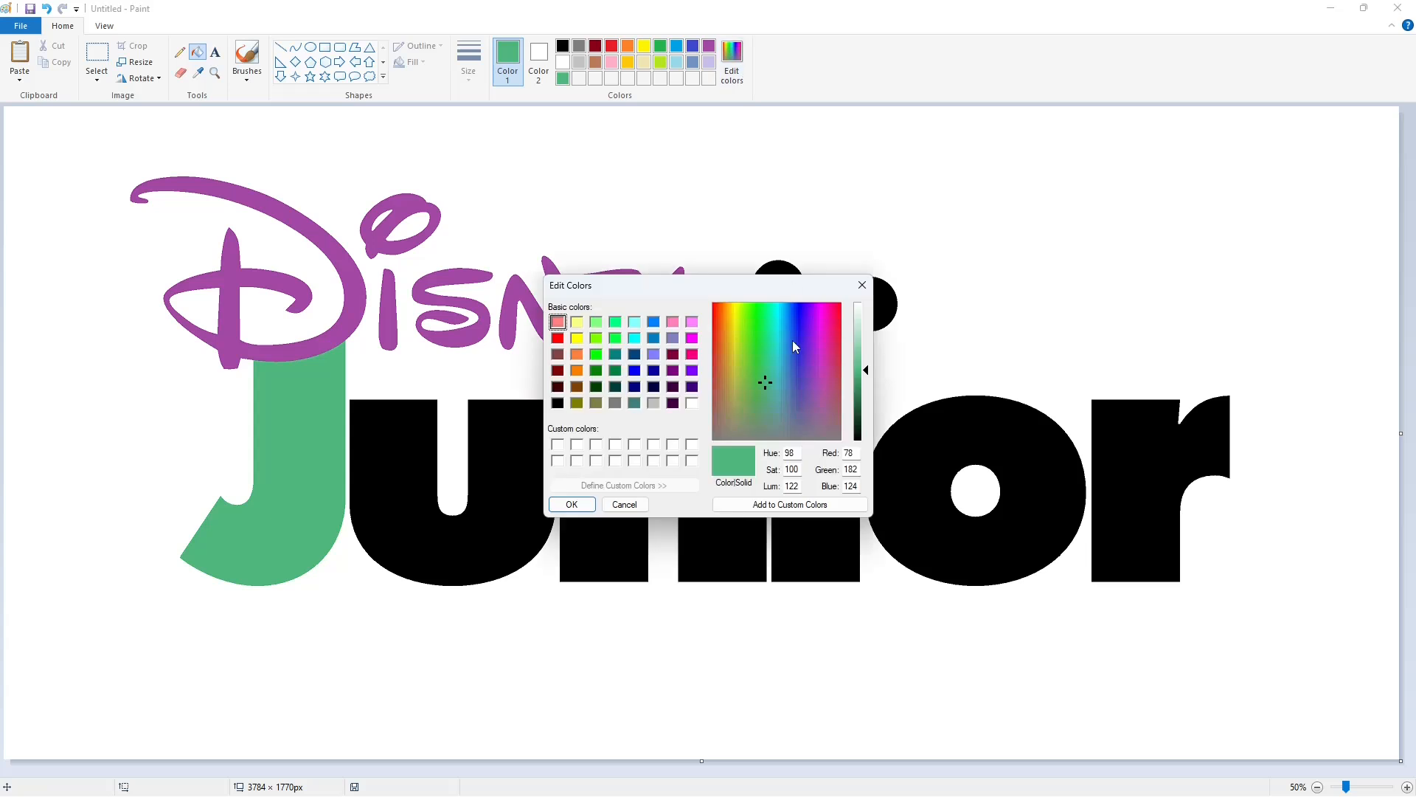
{"action": "left_click_drag", "start_coordinate": [766, 380], "coordinate": [761, 376]}
{"action": "left_click", "coordinate": [572, 505]}
{"action": "left_click", "coordinate": [248, 418]}
{"action": "key", "text": "ctrl+z"}
{"action": "left_click", "coordinate": [282, 423]}
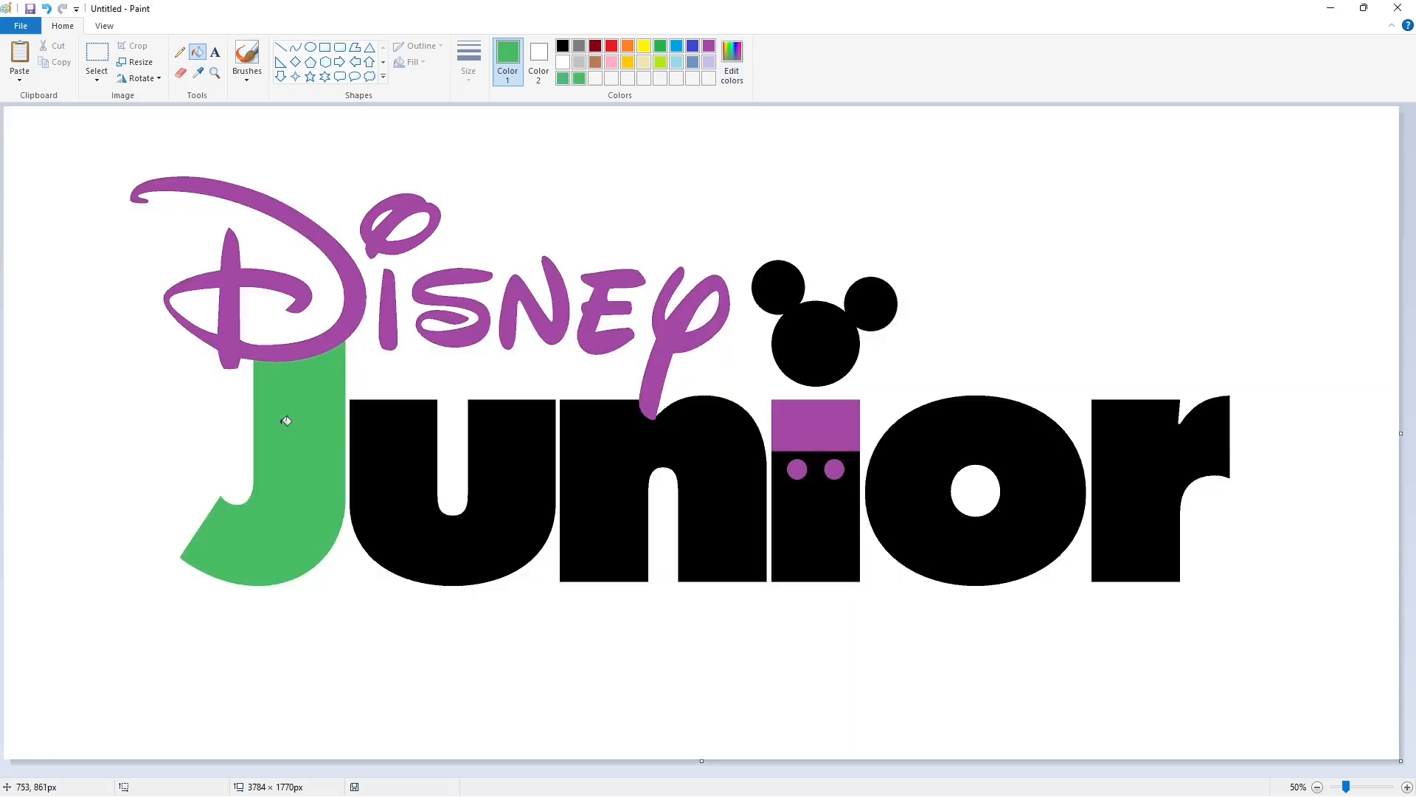
Mix a custom green with Red 67, Green 192, Blue 130 and fill the J, u and n with it
{"action": "left_click", "coordinate": [732, 63]}
{"action": "left_click", "coordinate": [766, 371]}
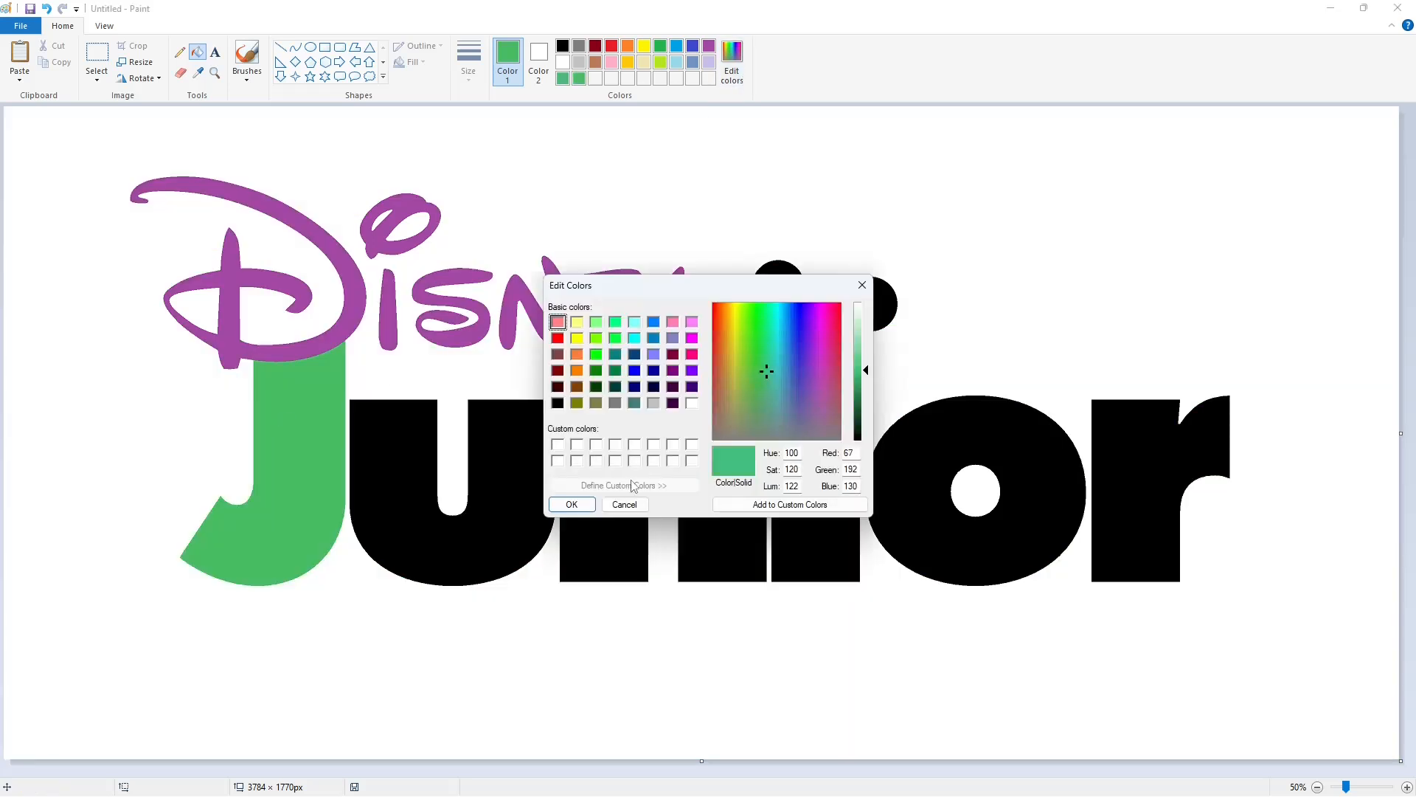
{"action": "left_click", "coordinate": [572, 505]}
{"action": "left_click", "coordinate": [380, 454]}
{"action": "left_click", "coordinate": [589, 474]}
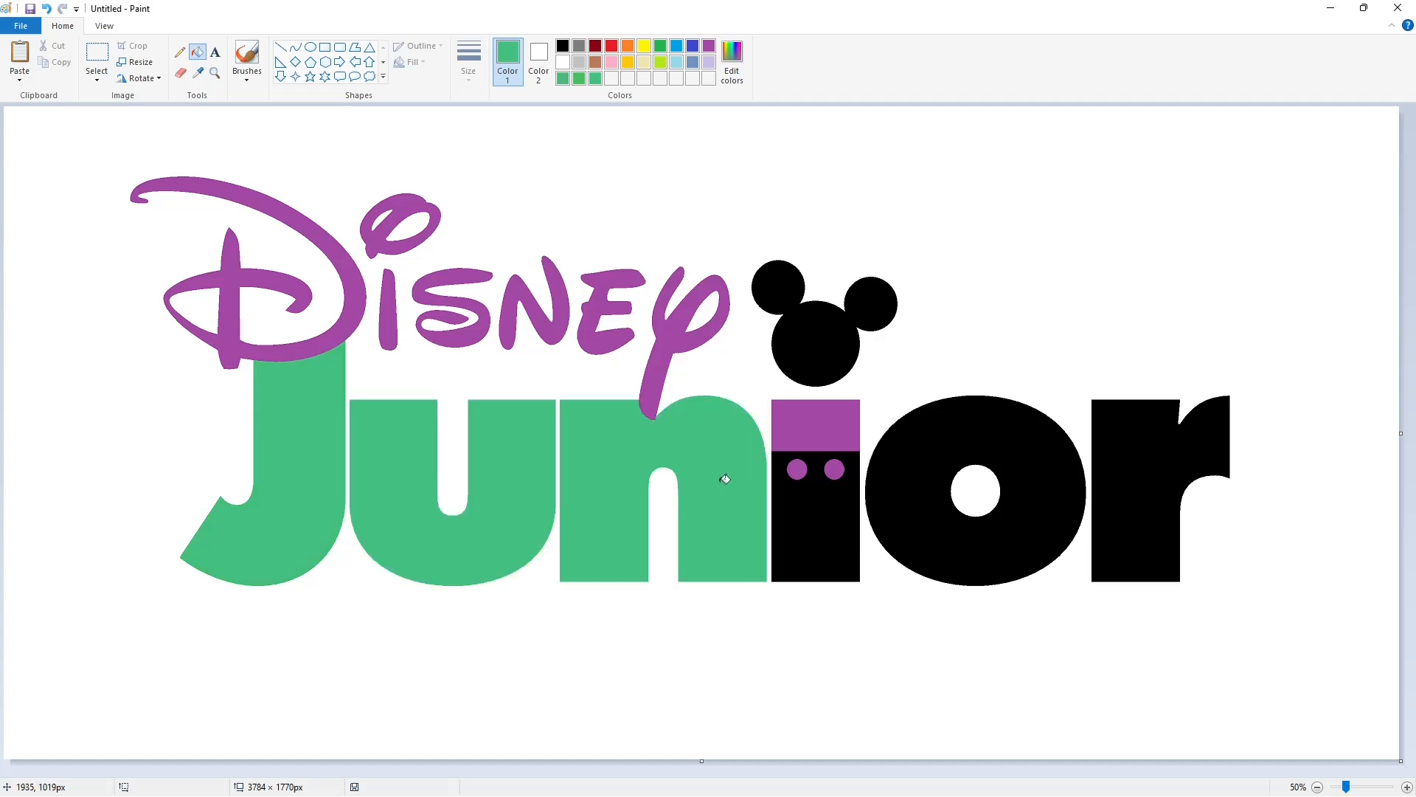
Fill the lower part of the i, the o, the r and the eared head with the same green
{"action": "left_click", "coordinate": [796, 506]}
{"action": "left_click", "coordinate": [905, 496]}
{"action": "left_click", "coordinate": [1139, 512]}
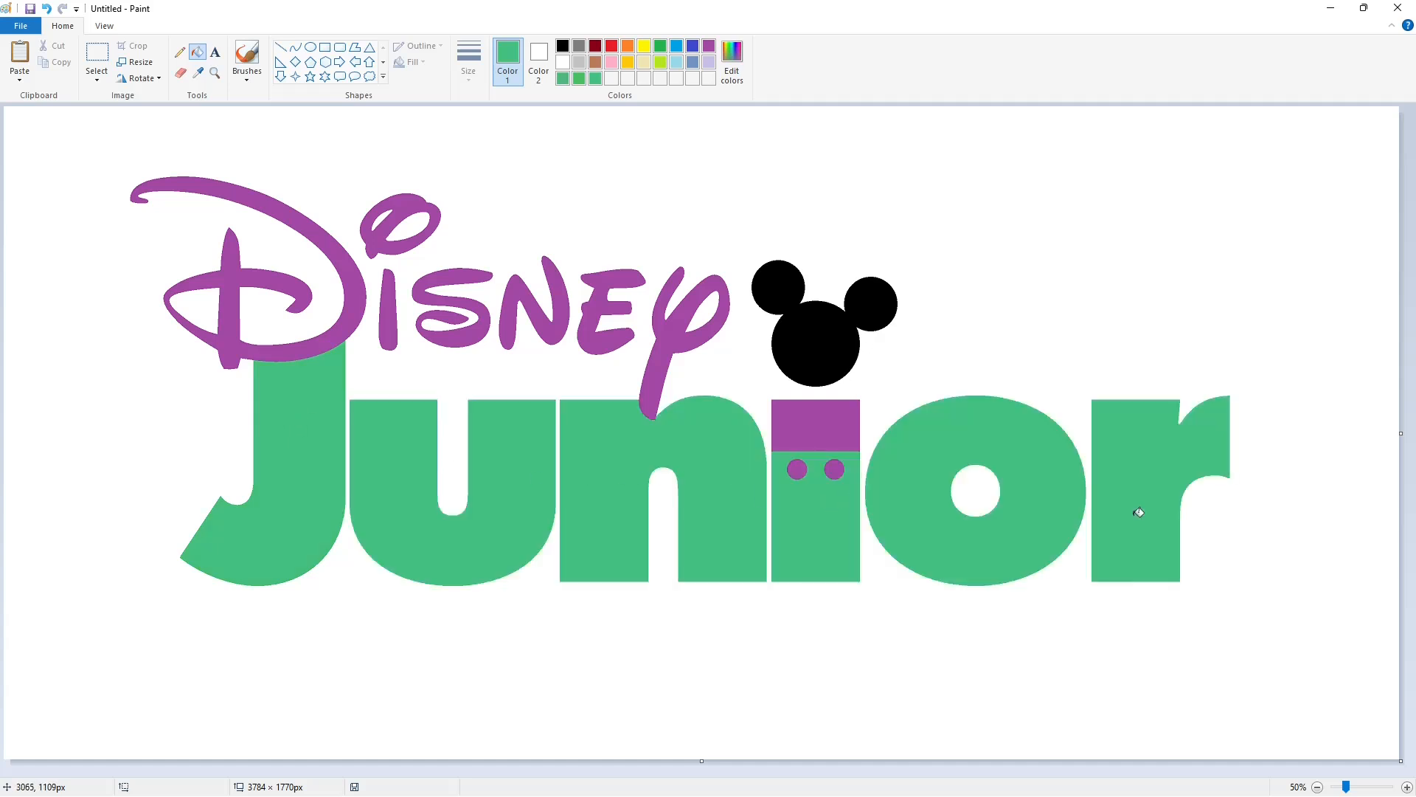
{"action": "left_click", "coordinate": [822, 345]}
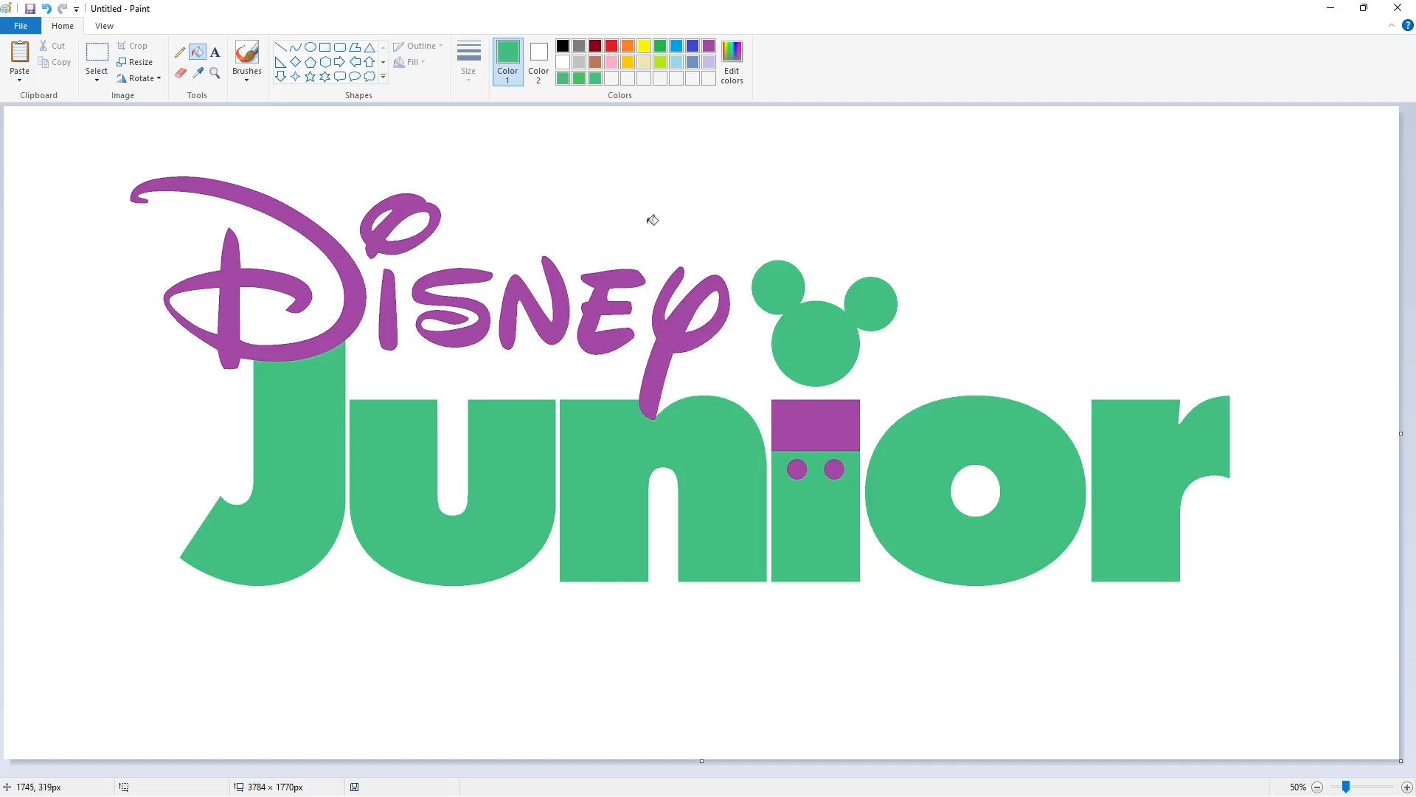
Fill all letters of the word Disney, including the dot of its i, with black
{"action": "left_click", "coordinate": [360, 292]}
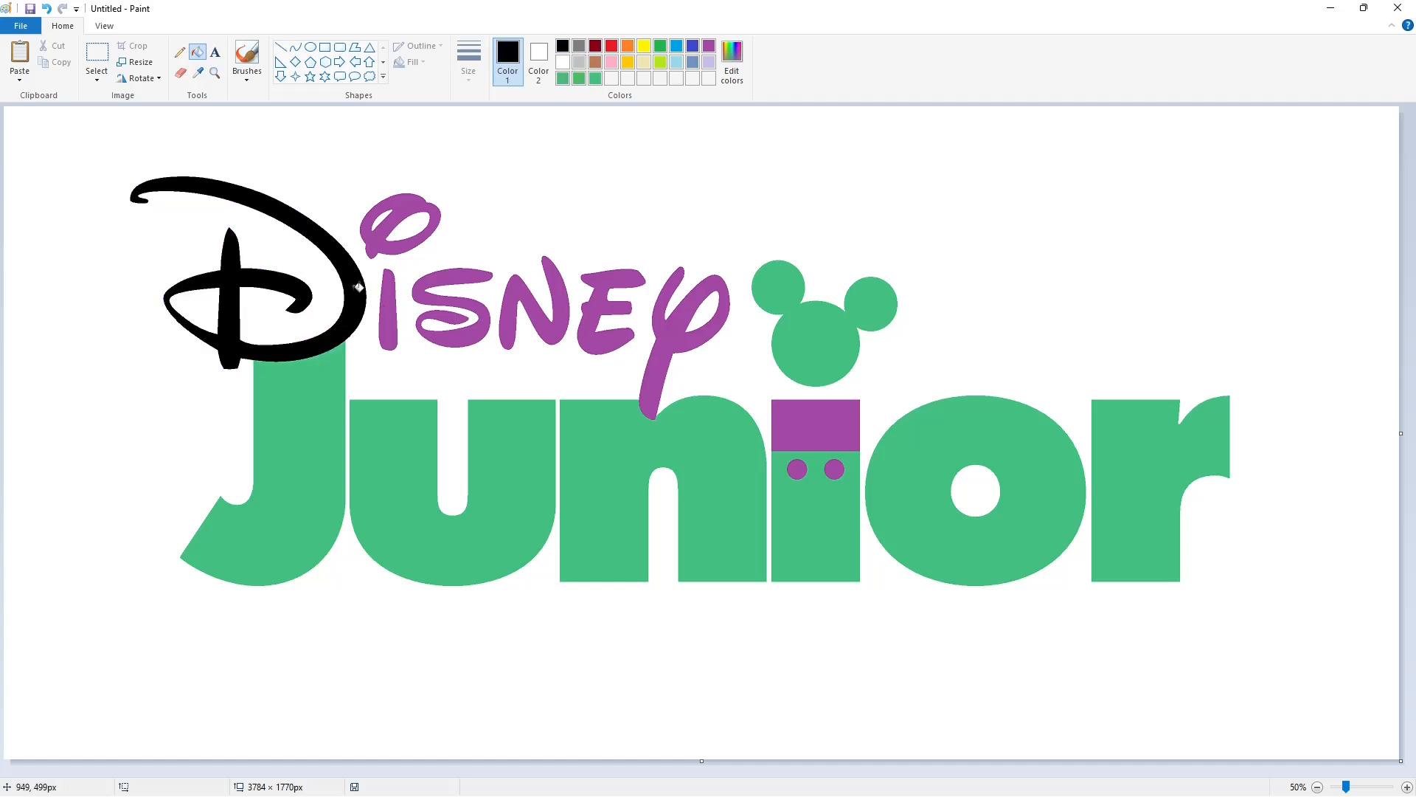
{"action": "left_click", "coordinate": [372, 236]}
{"action": "left_click", "coordinate": [389, 310]}
{"action": "left_click", "coordinate": [453, 338]}
{"action": "left_click", "coordinate": [515, 314]}
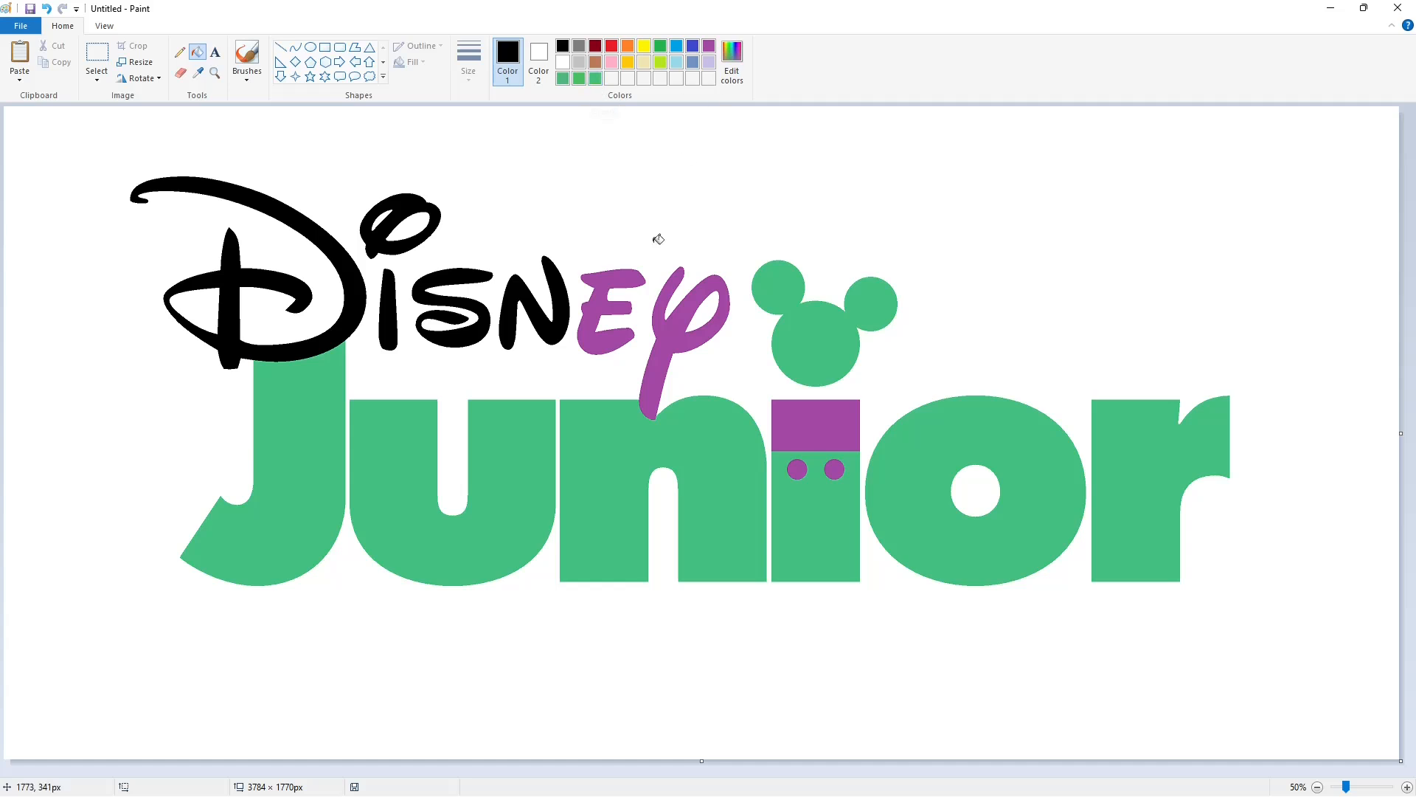
{"action": "left_click", "coordinate": [590, 317]}
{"action": "left_click", "coordinate": [723, 303]}
Fill the eared head and the top block of the i stem with black, and its two small circles with yellow
{"action": "left_click", "coordinate": [788, 345]}
{"action": "left_click", "coordinate": [803, 420]}
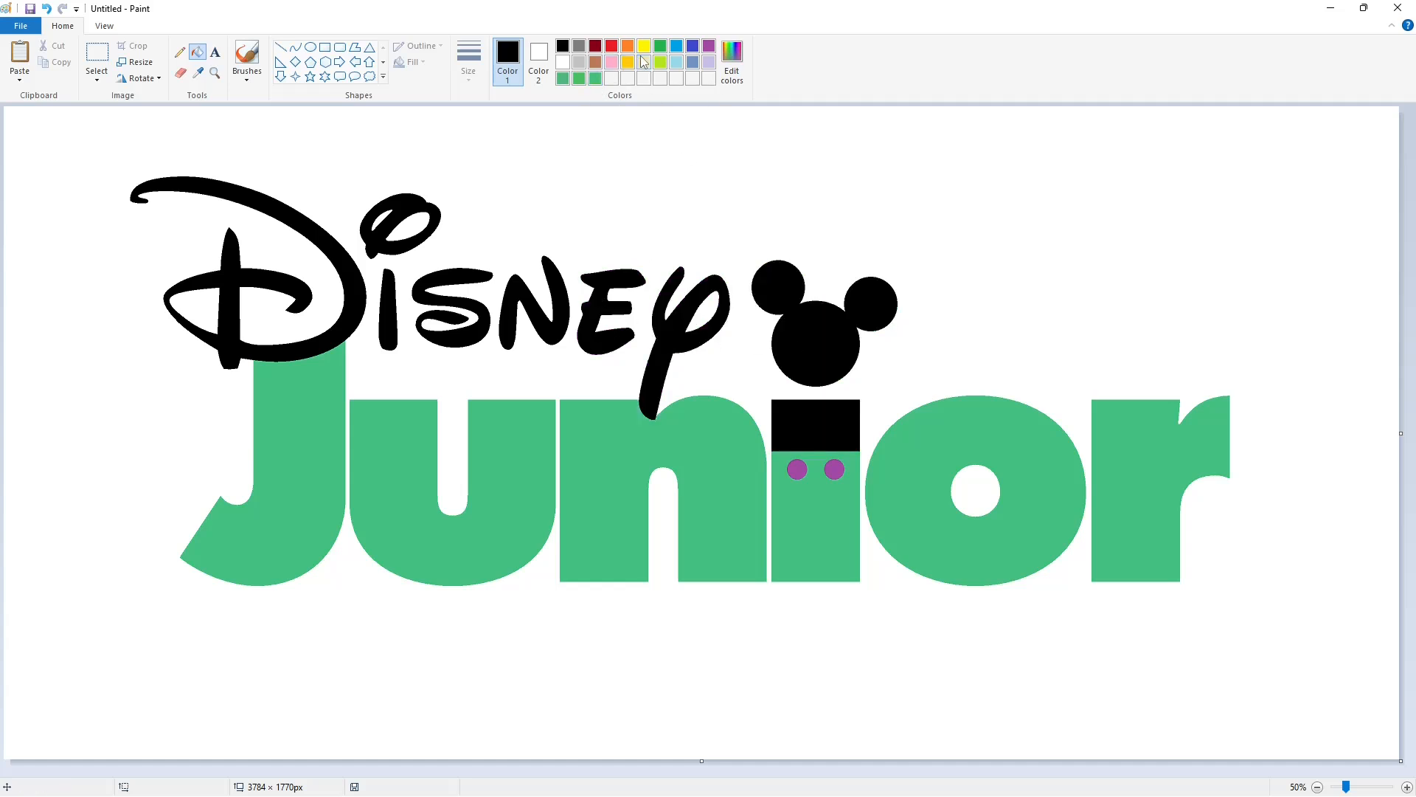
{"action": "left_click", "coordinate": [643, 48]}
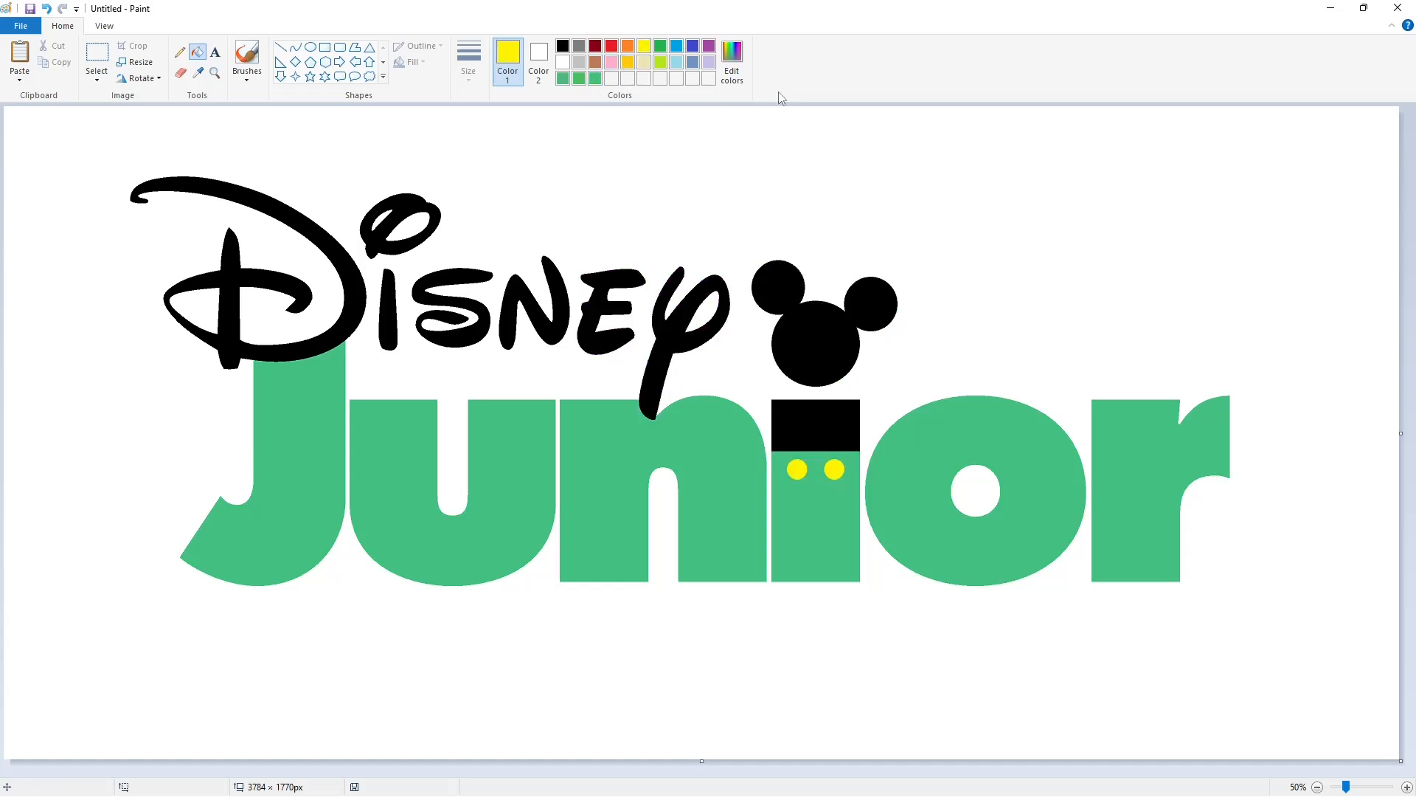